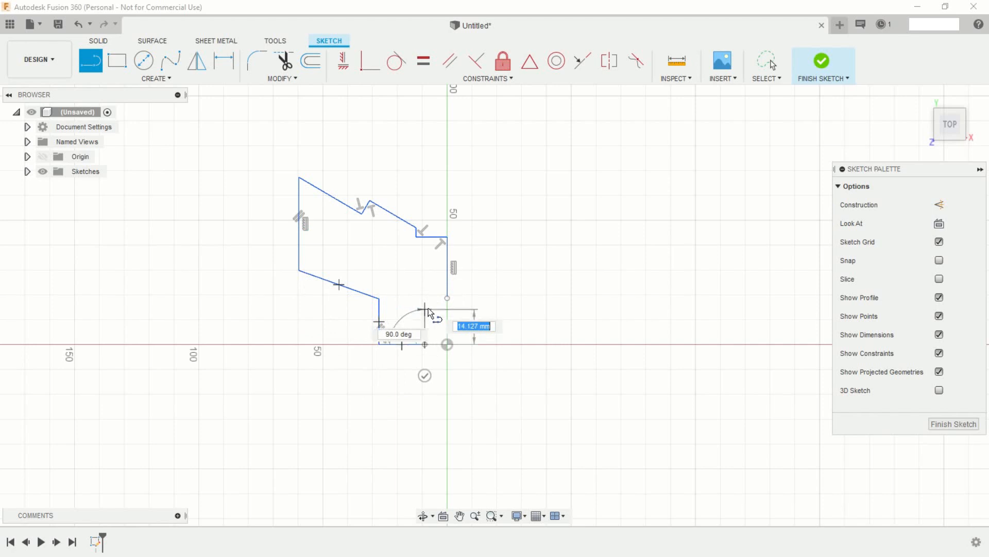
- Close the profile with a vertical line about 14 mm long and a tangent arc ending at the lower end of the axis line
click(426, 306)
drag(426, 307, 447, 298)
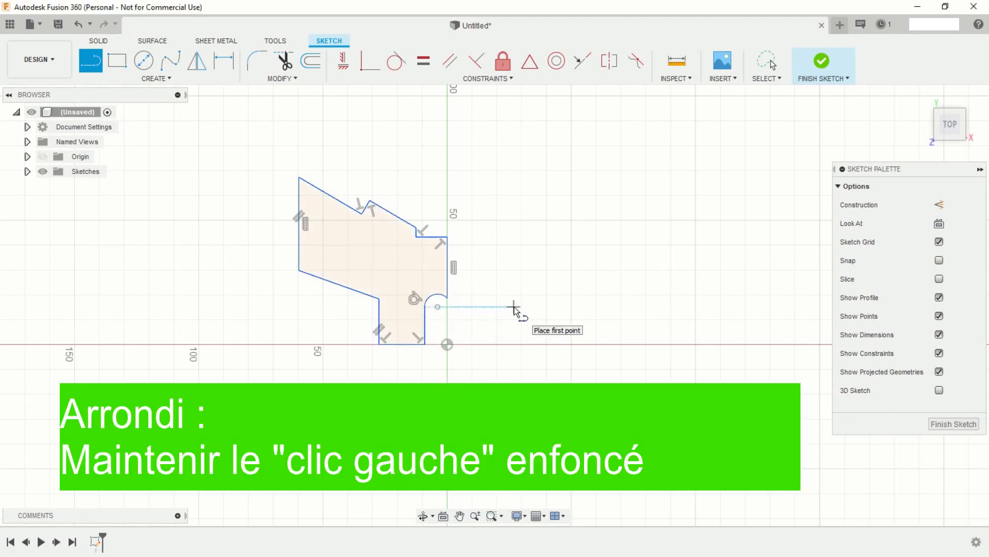
key(Escape)
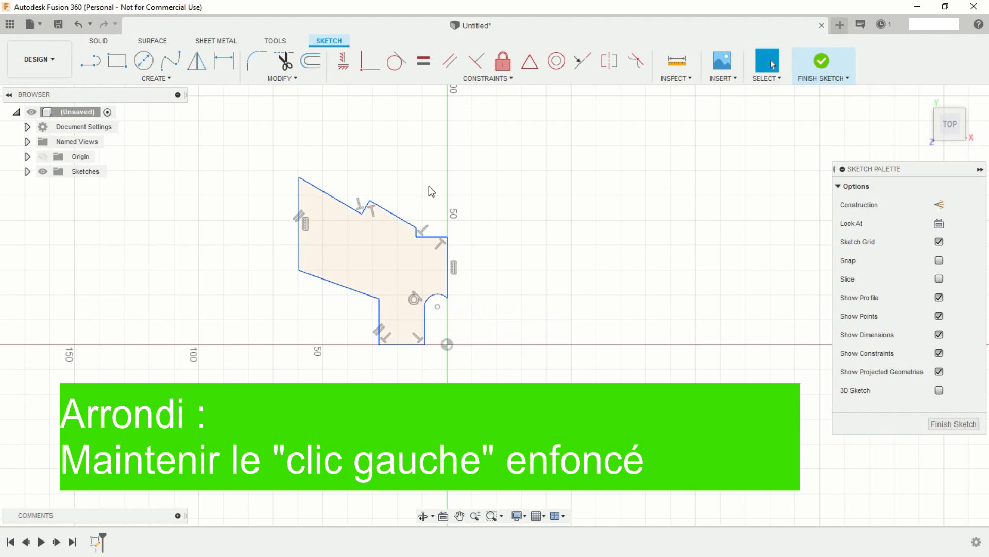
- Constrain the profile's vertical line on the axis and its bottom edge to be coincident with the sketch origin
click(370, 61)
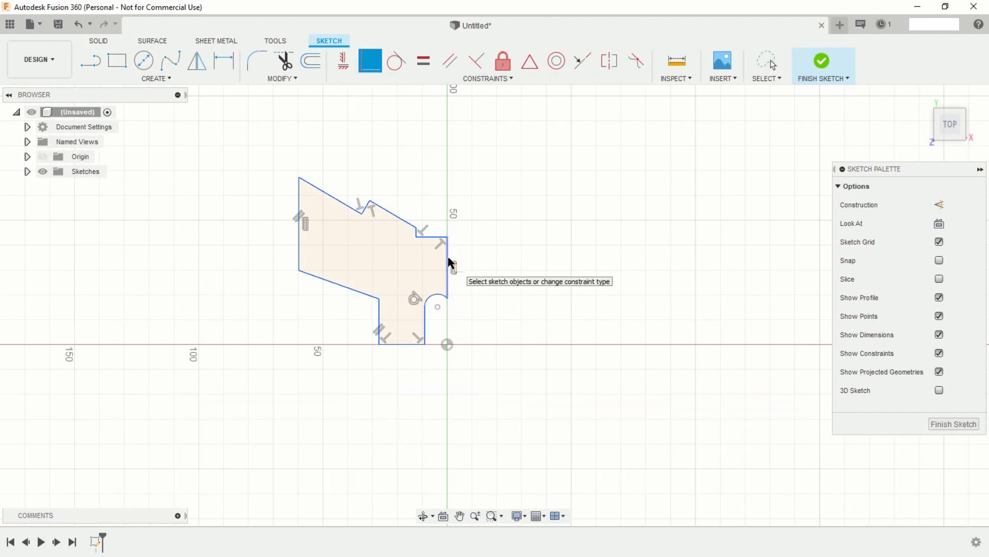
click(449, 261)
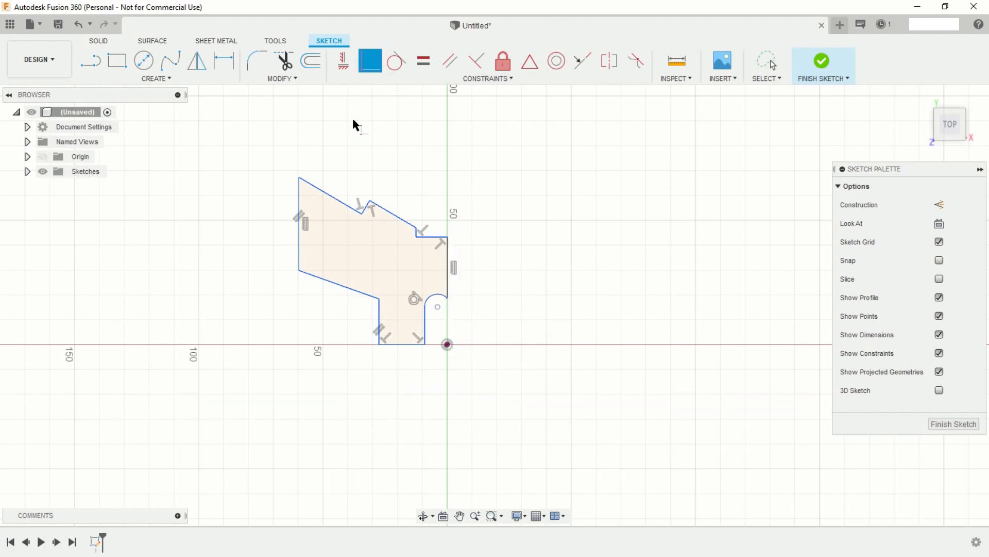
click(401, 345)
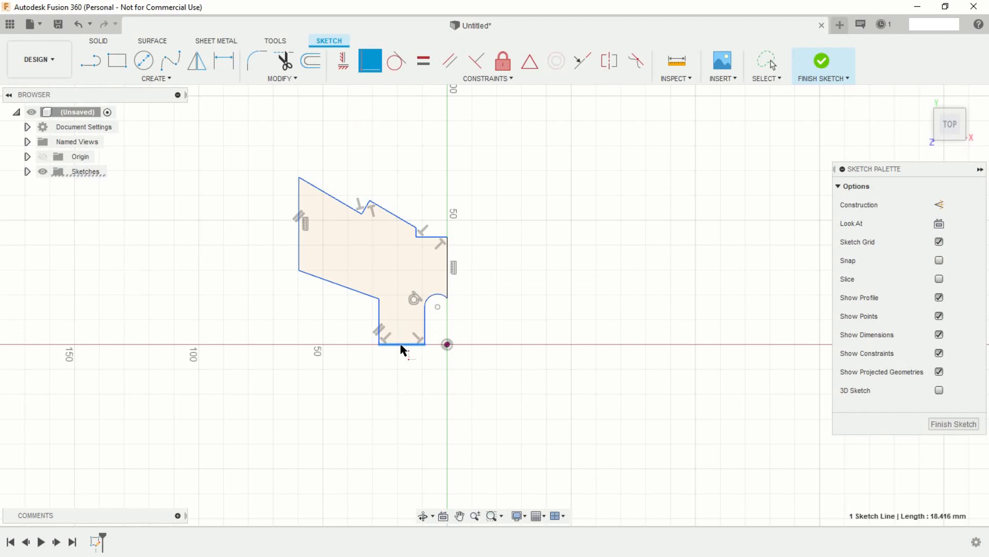
click(447, 347)
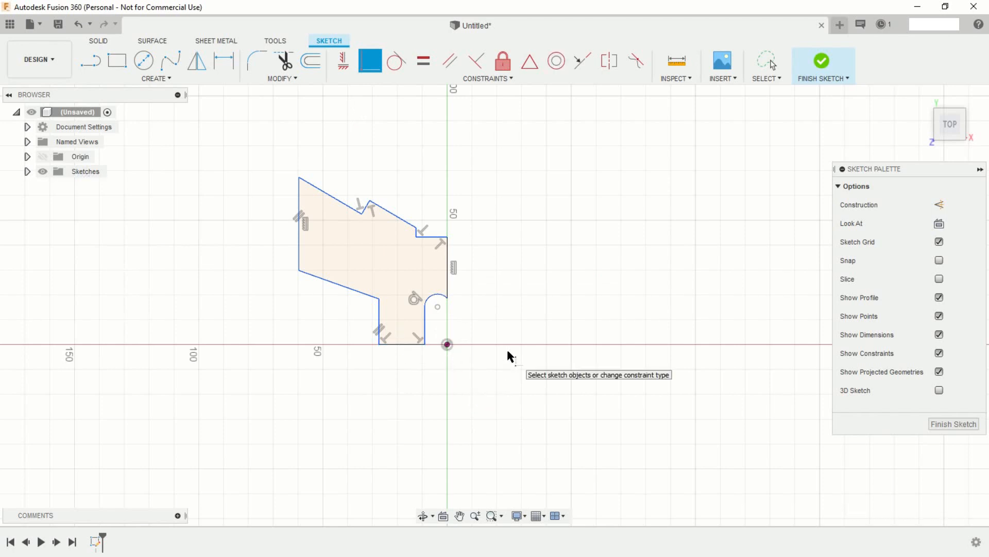
key(Escape)
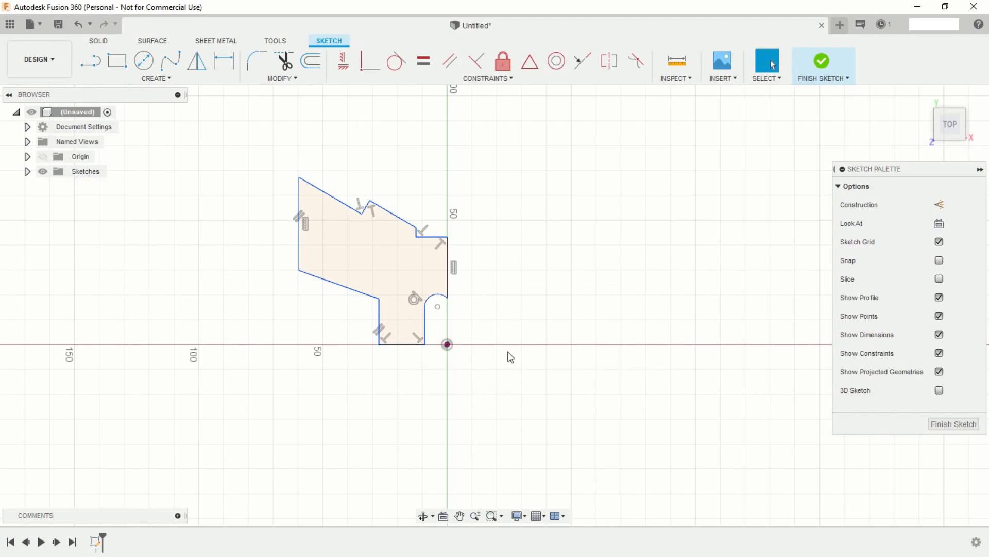
- Dimension the short horizontal edge at the top of the profile to 9 mm
click(222, 62)
click(440, 237)
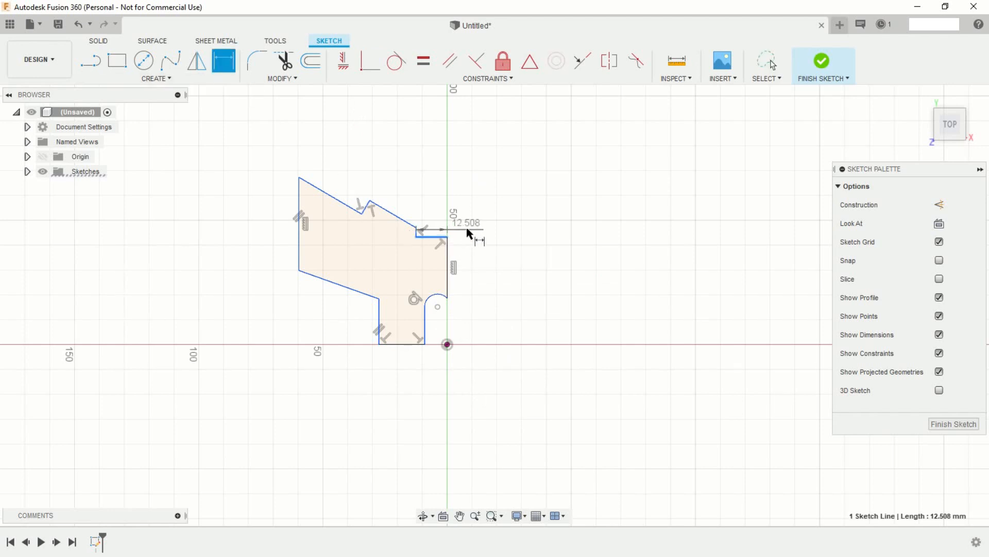
click(487, 228)
text(9)
key(Return)
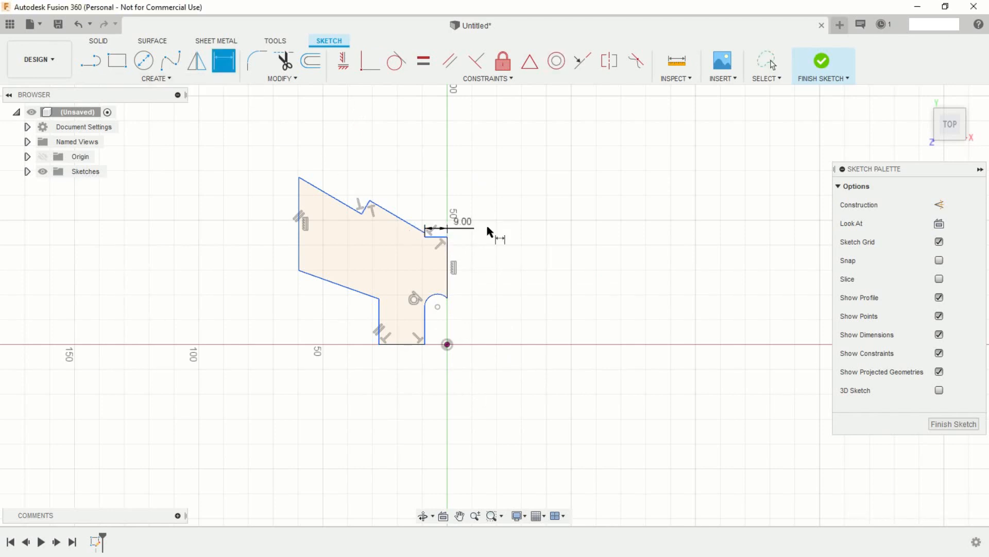
- Dimension the height of the small vertical step beside the 9 mm edge to 2 mm
scroll(463, 255, up, 5)
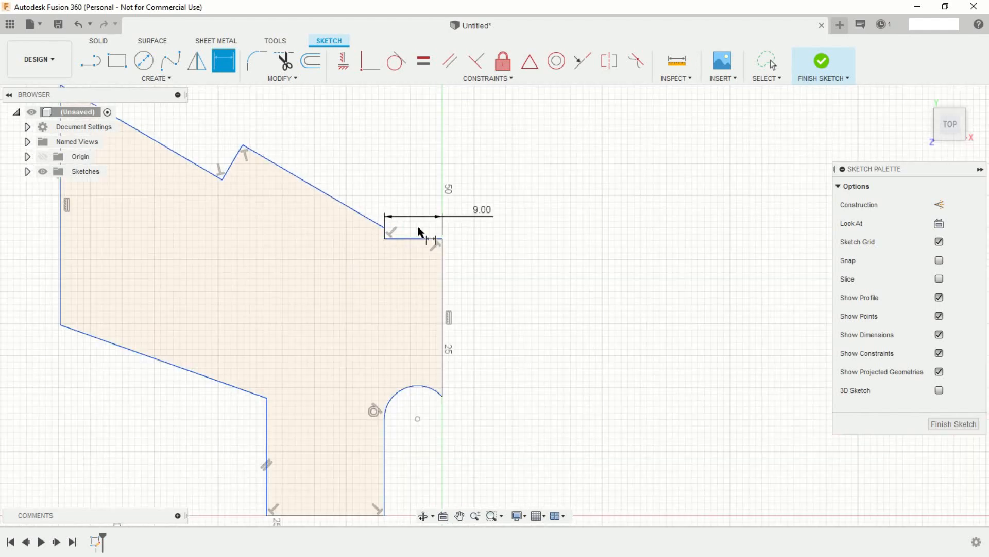
scroll(394, 239, up, 1)
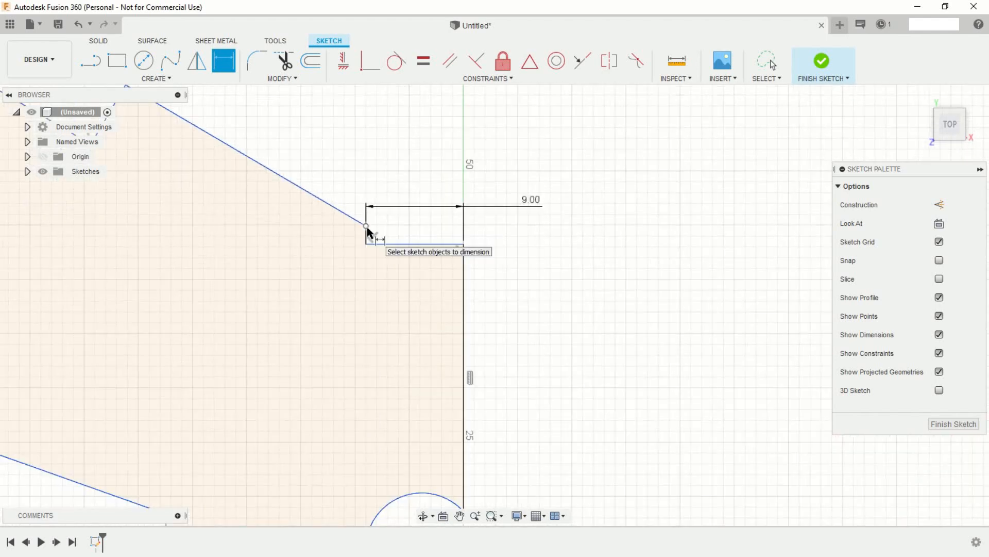
click(366, 227)
click(367, 244)
click(518, 246)
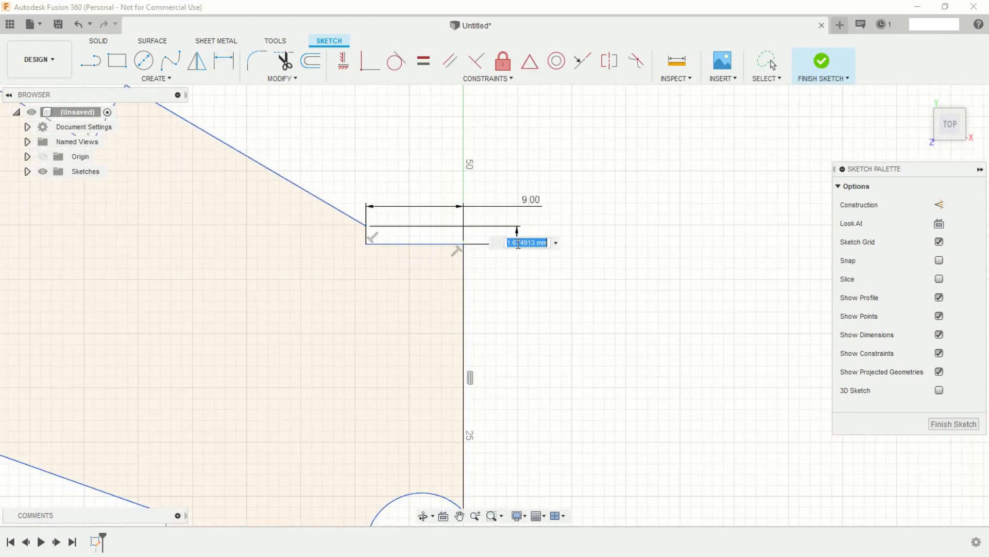
text(2)
key(Return)
- Dimension the sloped upper edge between the 2 mm step and the notch to 10 mm
scroll(539, 284, down, 2)
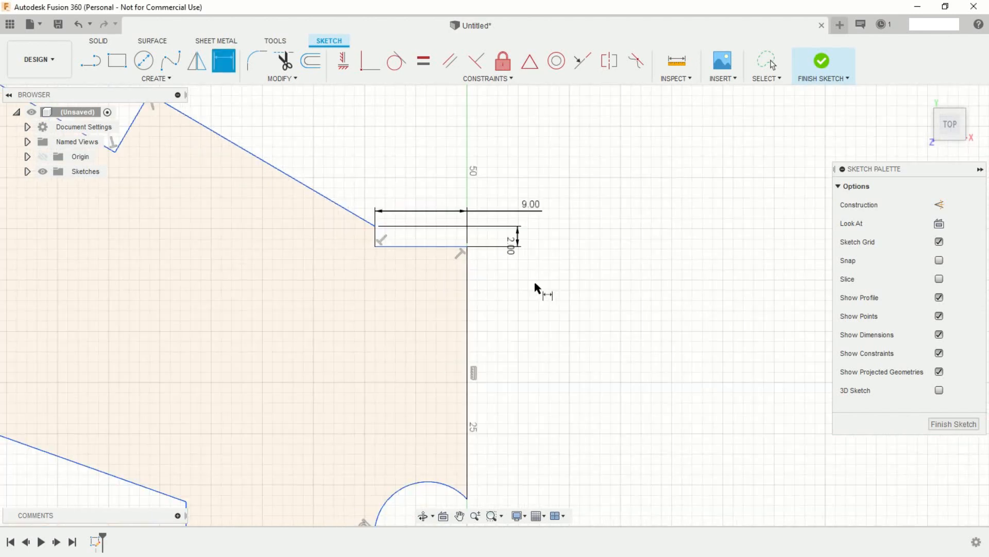
scroll(533, 295, down, 2)
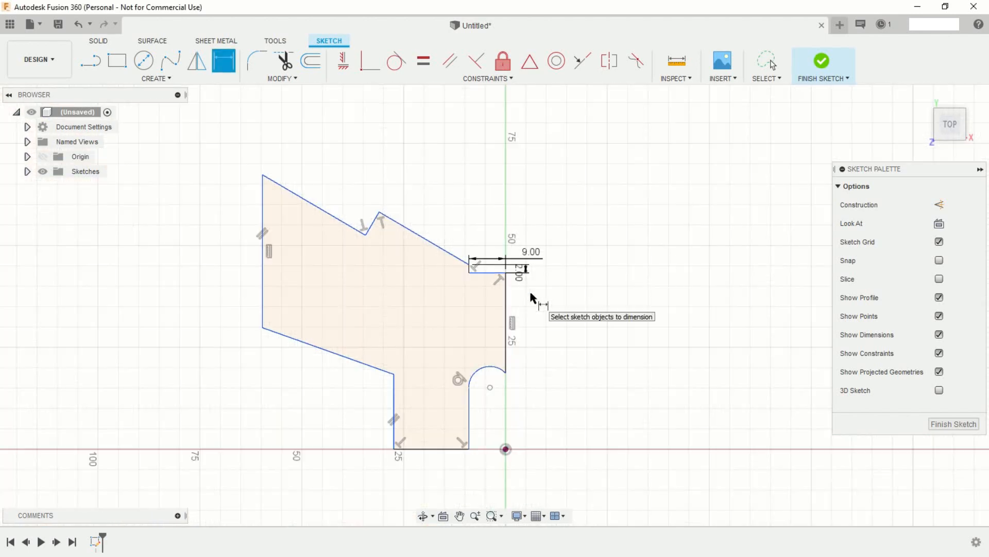
click(431, 249)
click(455, 224)
text(10)
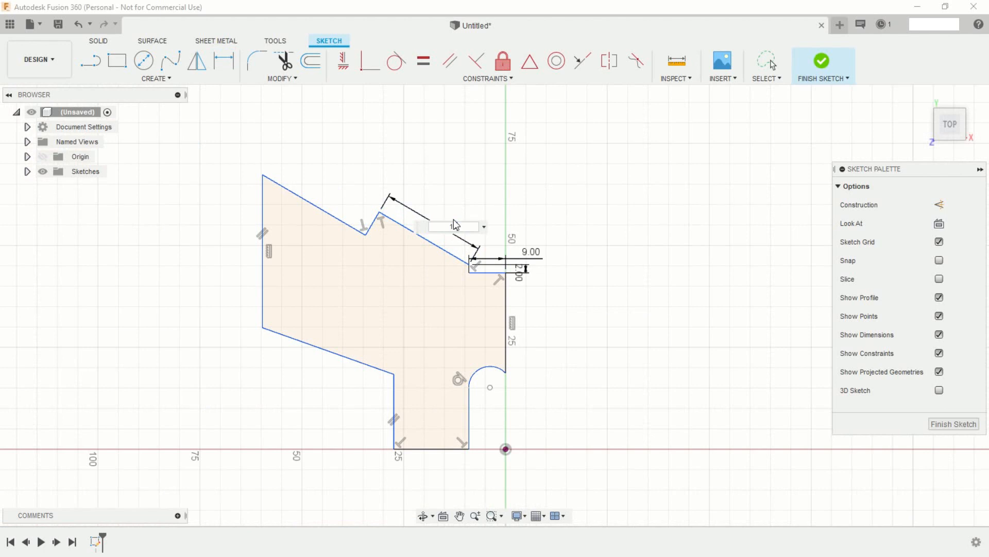
key(Return)
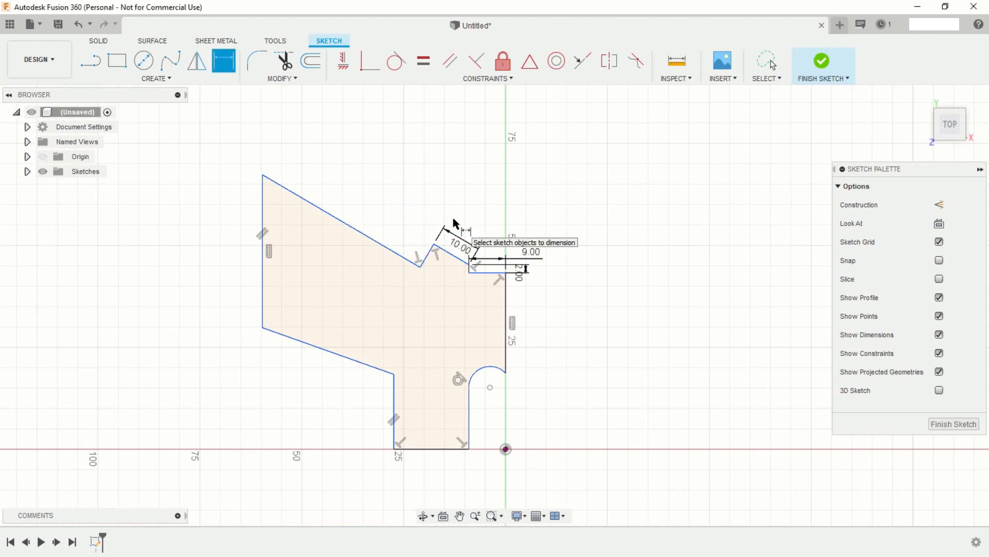
- Set the angle between the 10 mm sloped edge and the profile's bottom edge to 30 degrees
click(439, 249)
click(431, 449)
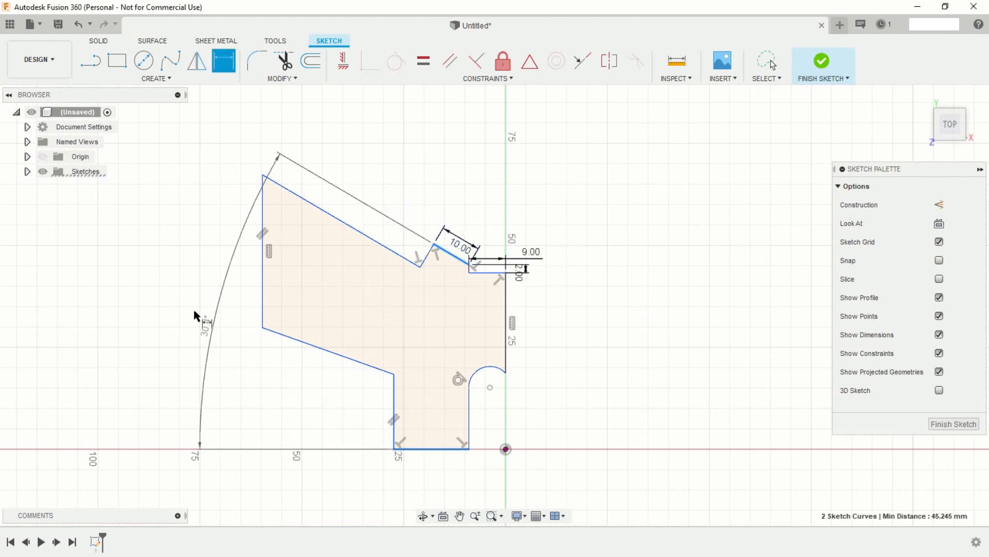
click(162, 285)
text(30)
key(Return)
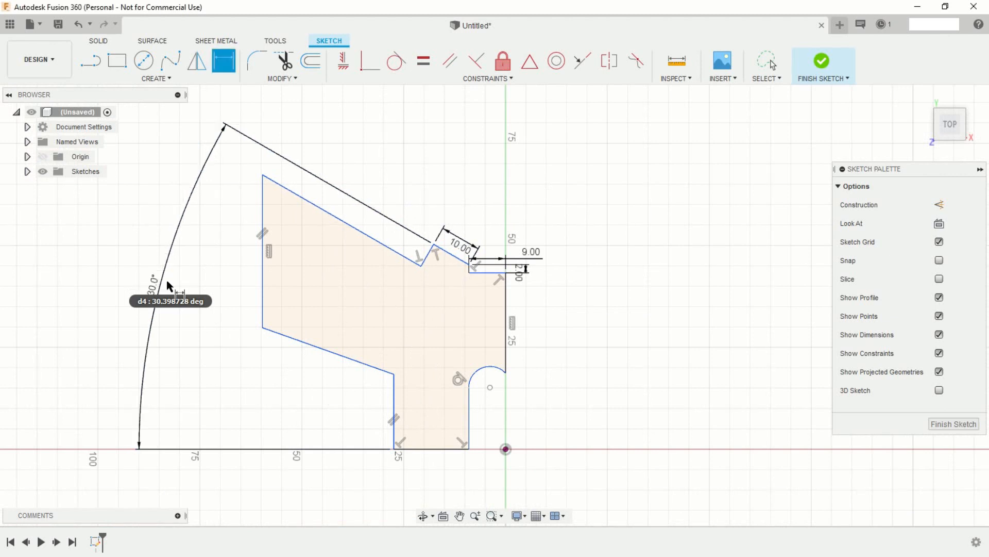
- Dimension the short notch edge joining the two upper sloped edges to 3 mm
click(427, 260)
click(405, 240)
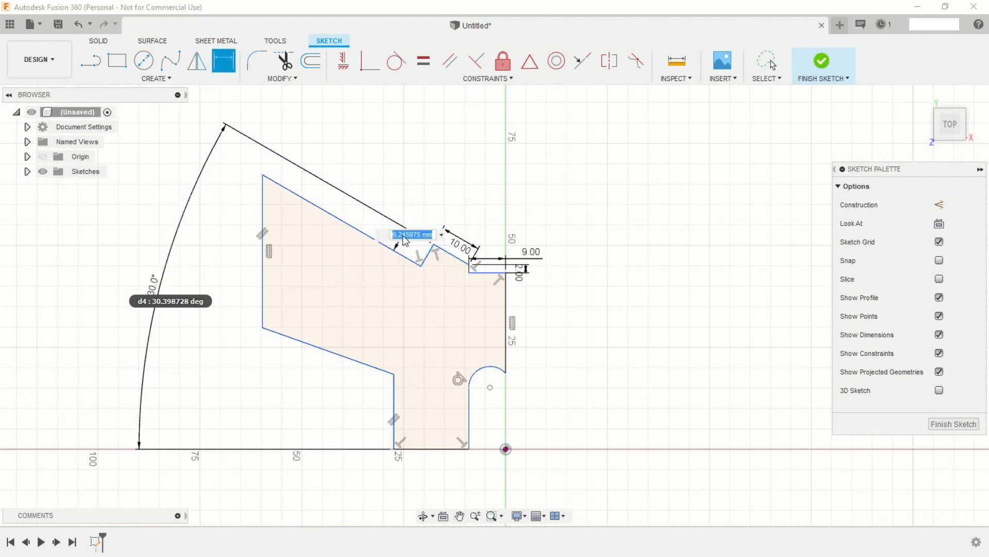
text(3)
key(Return)
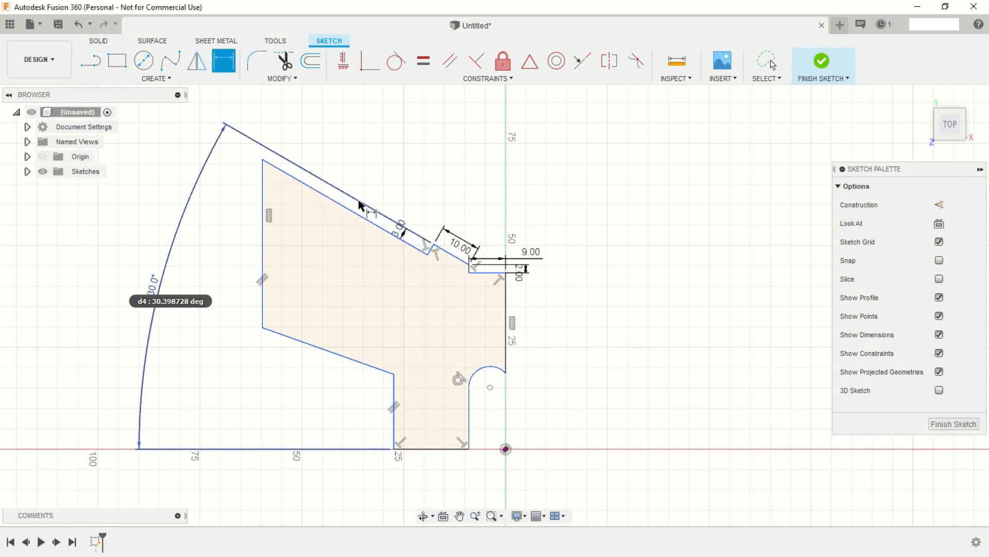
- Set the outer vertical edge 40 mm from the vertical axis and the angle between the lower sloped edge and the leg to 138 degrees
click(263, 245)
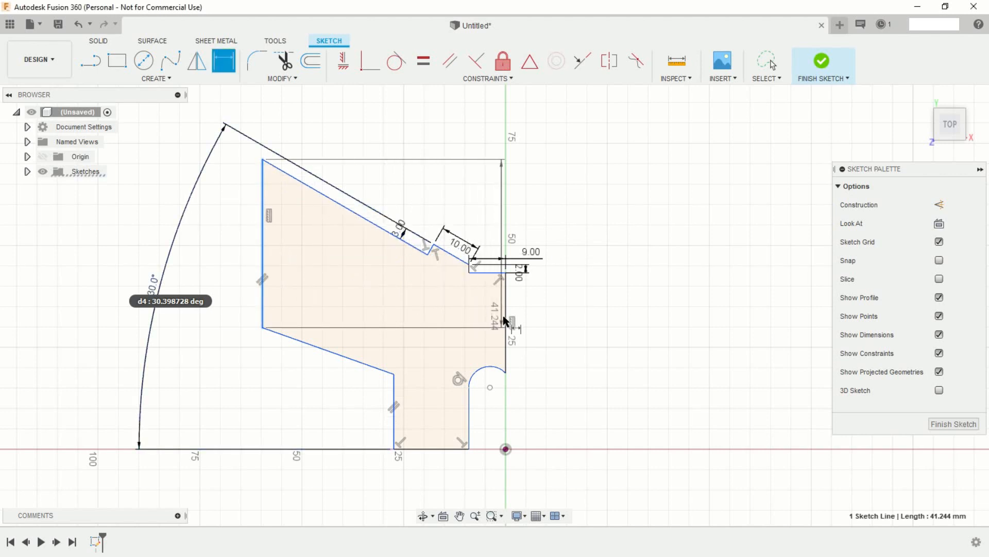
click(506, 320)
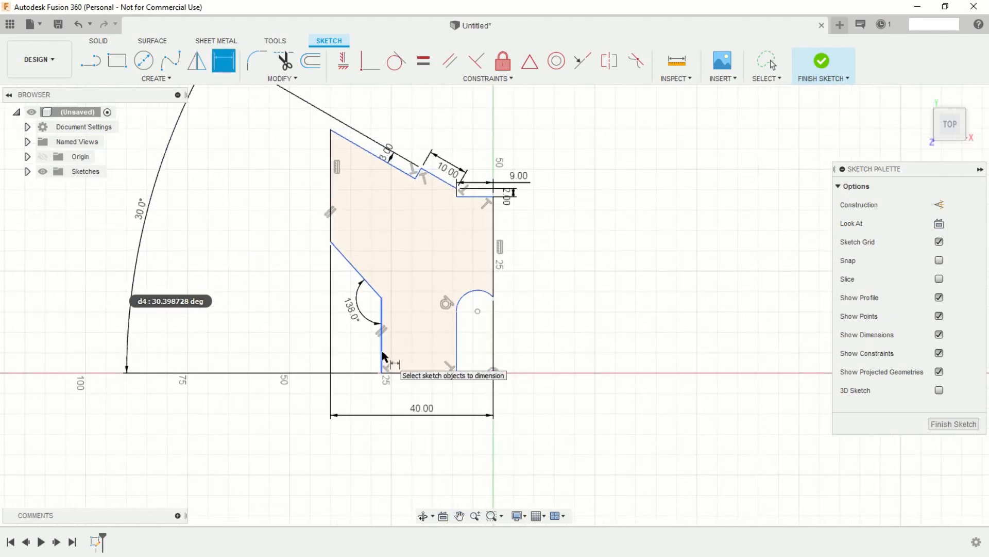
- Dimension the horizontal distance from the leg's outer vertical edge to the origin as 22 mm
click(384, 355)
click(493, 372)
click(476, 397)
text(22)
key(Return)
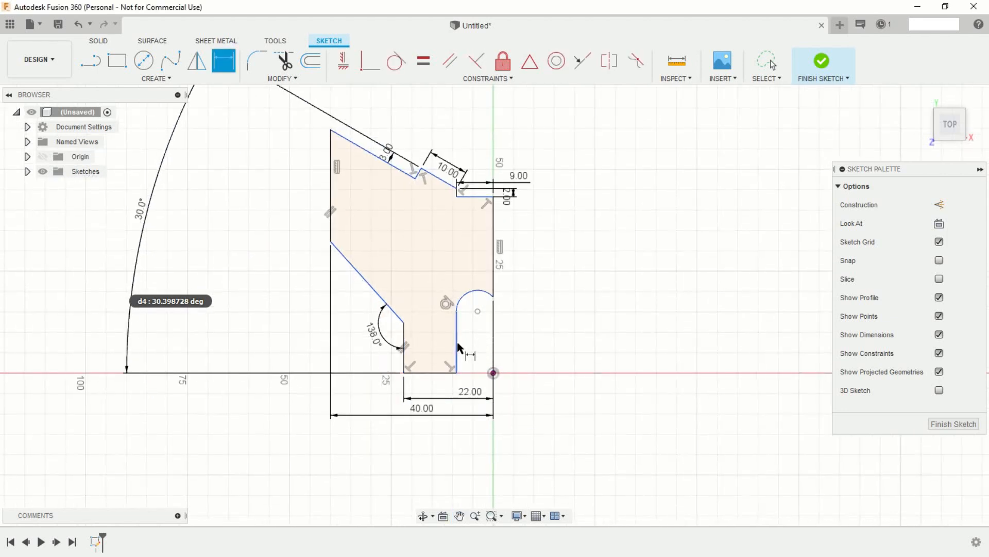
key(Escape)
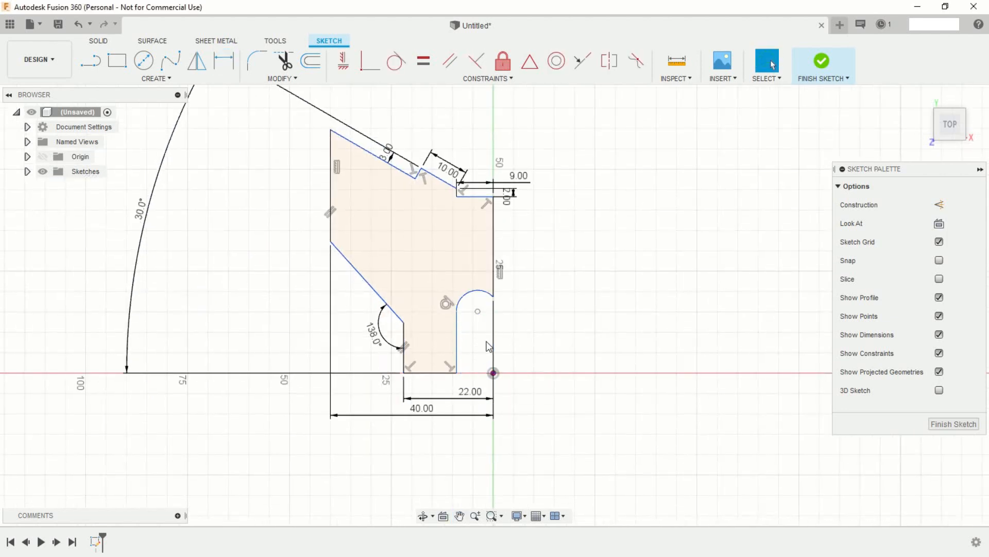
- Dimension the horizontal distance from the leg's inner vertical edge to the origin as 4.25 mm
key(d)
click(457, 350)
click(493, 373)
click(508, 442)
text(4.25)
key(Return)
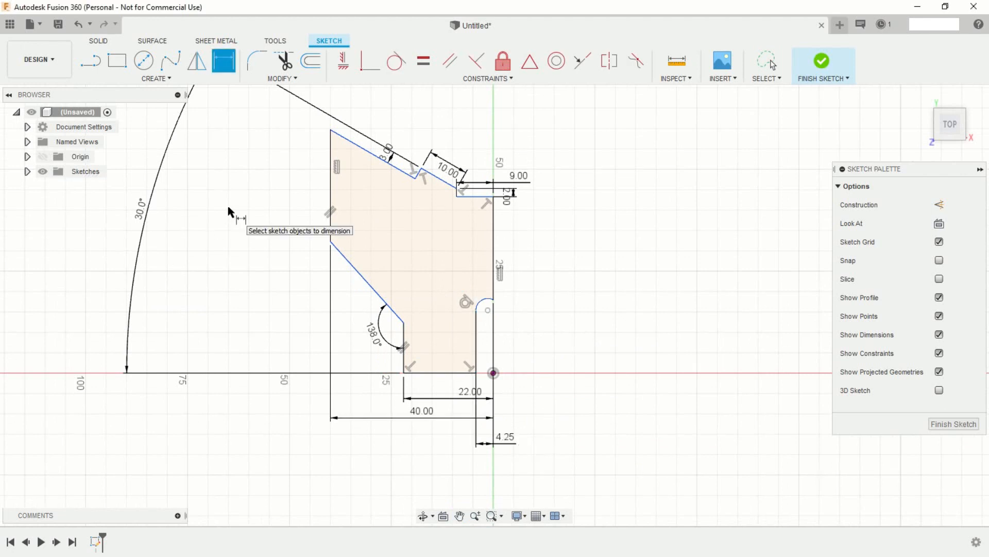
key(Escape)
- Fillet the corner between the lower sloped edge and the leg's outer edge with a 5 mm radius
click(256, 61)
click(392, 310)
click(403, 332)
text(5)
key(Return)
- Dimension the height of the 5 mm fillet's centre above the profile's bottom edge as 16 mm
click(224, 61)
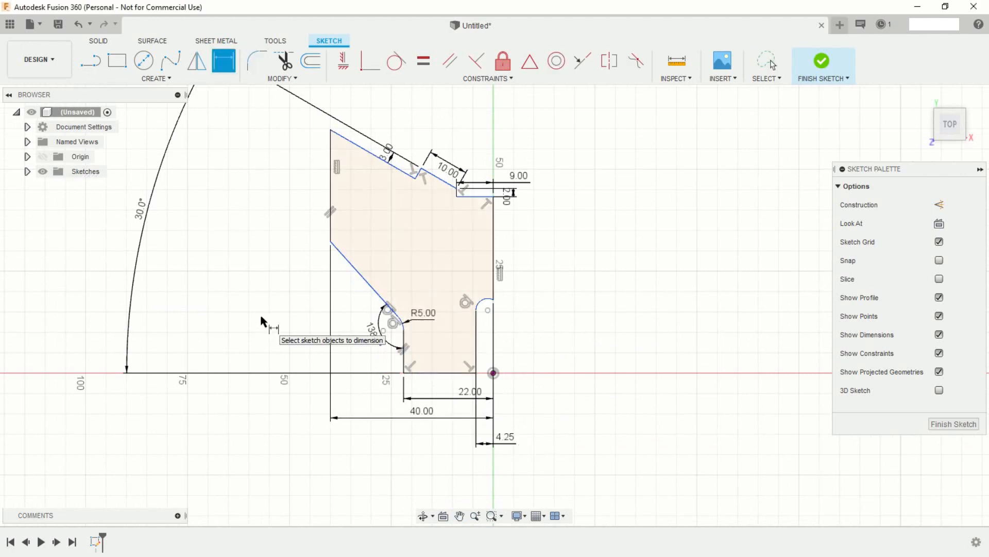
click(383, 331)
click(420, 372)
click(290, 344)
text(16)
key(Return)
key(Escape)
- Move the inner arc's centre down and dimension it 9 mm vertically below the 5 mm fillet's centre
drag(488, 310, 488, 338)
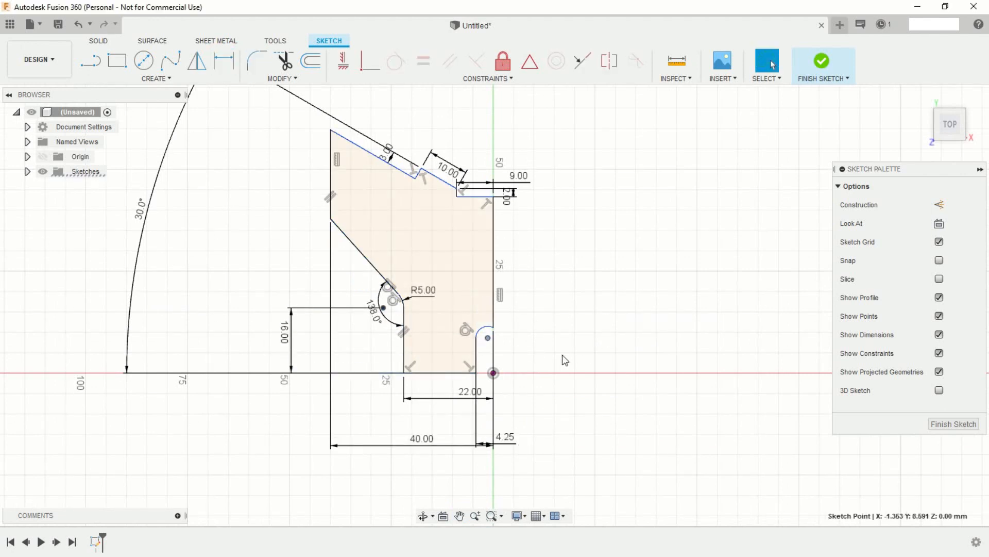
click(224, 61)
click(383, 307)
key(Escape)
key(d)
click(383, 308)
click(488, 338)
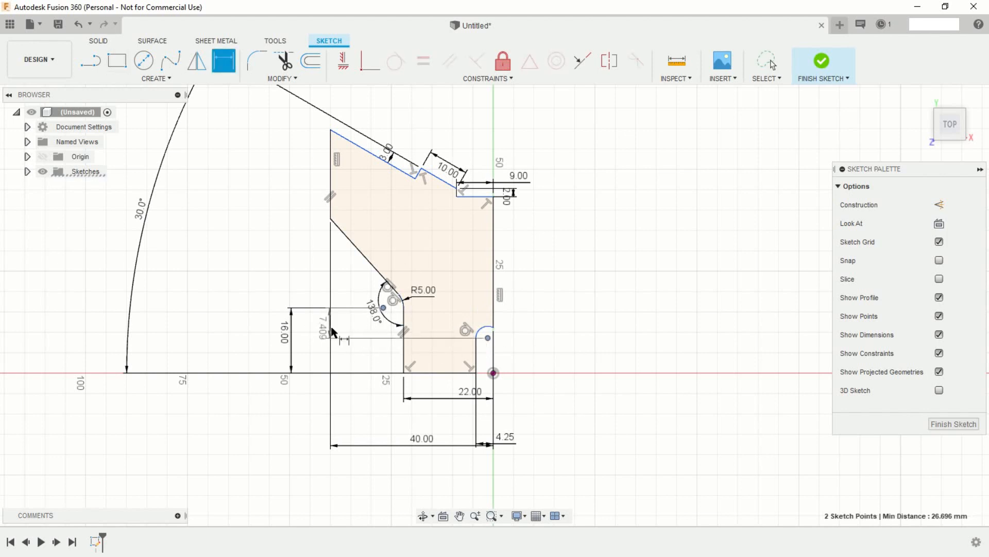
click(311, 330)
text(9)
key(Return)
- Set the inner arc's radius to 4.25 mm
click(483, 333)
click(466, 305)
text(4.25)
key(Return)
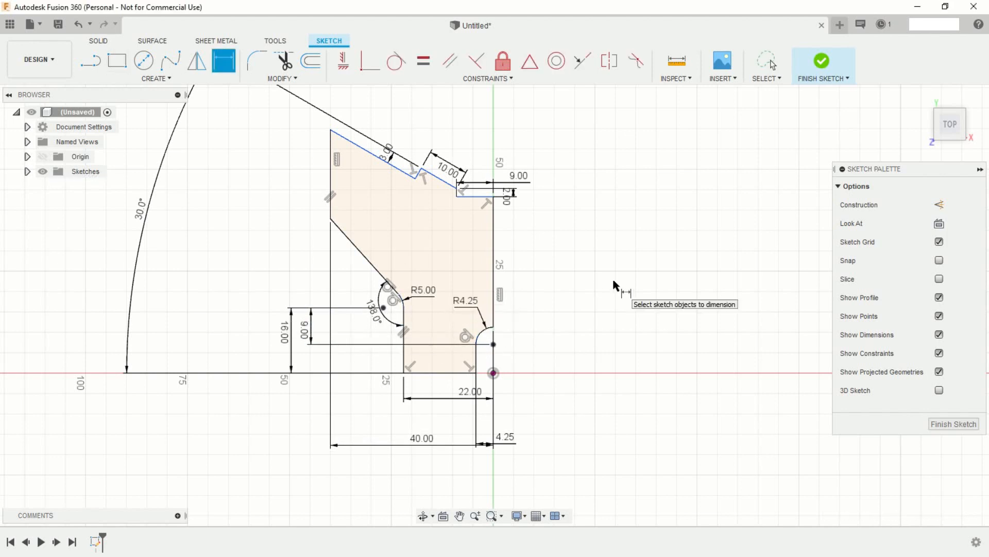
- Dimension the vertical distance from the inner arc's centre to the upper corner of the 2 mm step as 26.7 mm
click(493, 344)
click(456, 188)
click(568, 282)
text(26.5)
key(Return)
- Finish the profile sketch
scroll(636, 284, down, 3)
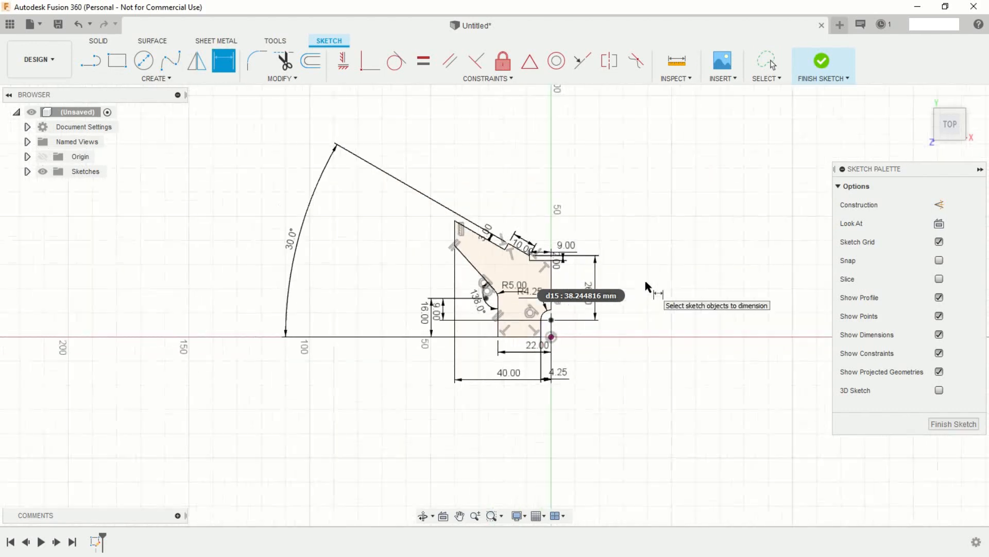
click(821, 61)
middle_drag(649, 249, 543, 273)
scroll(545, 274, up, 3)
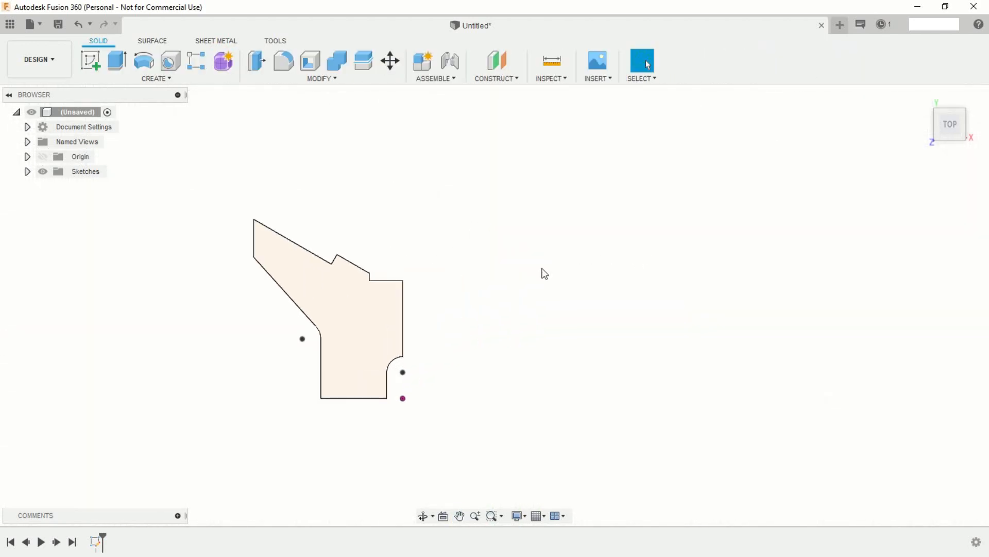
- Reopen the profile sketch, mirror the half-profile about its vertical centre line and finish the sketch
right_click(96, 541)
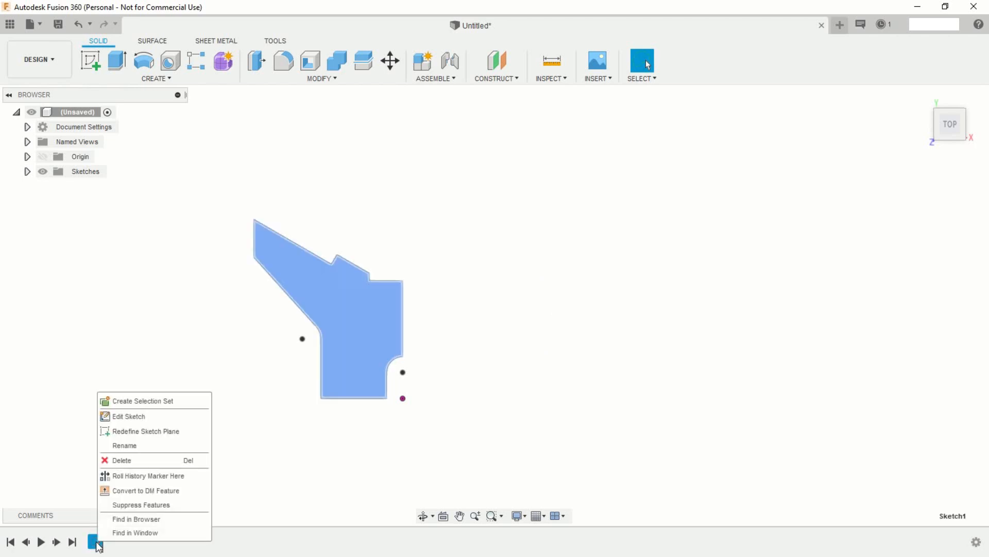
click(144, 418)
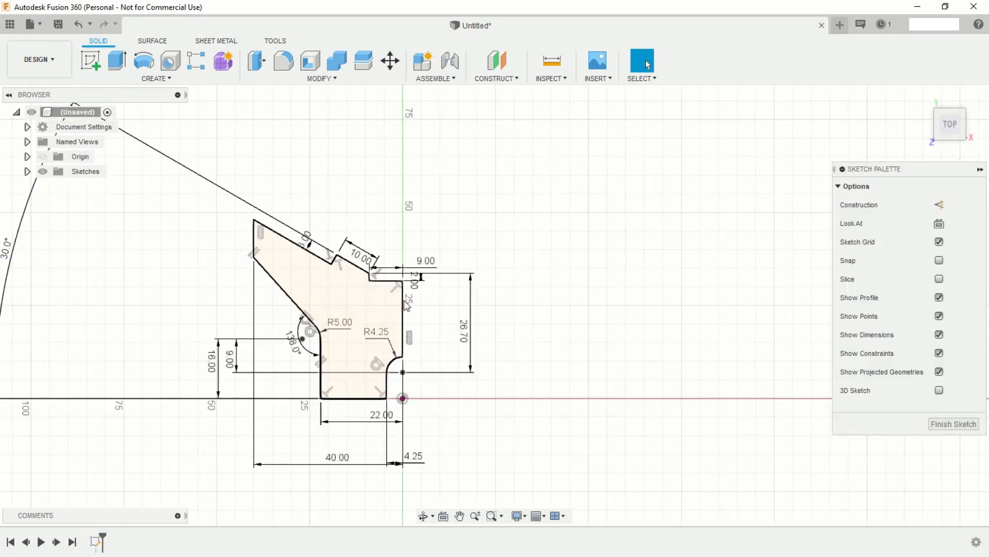
mouse_move(298, 206)
mouse_down()
mouse_move(192, 330)
mouse_move(256, 449)
mouse_move(295, 456)
mouse_up()
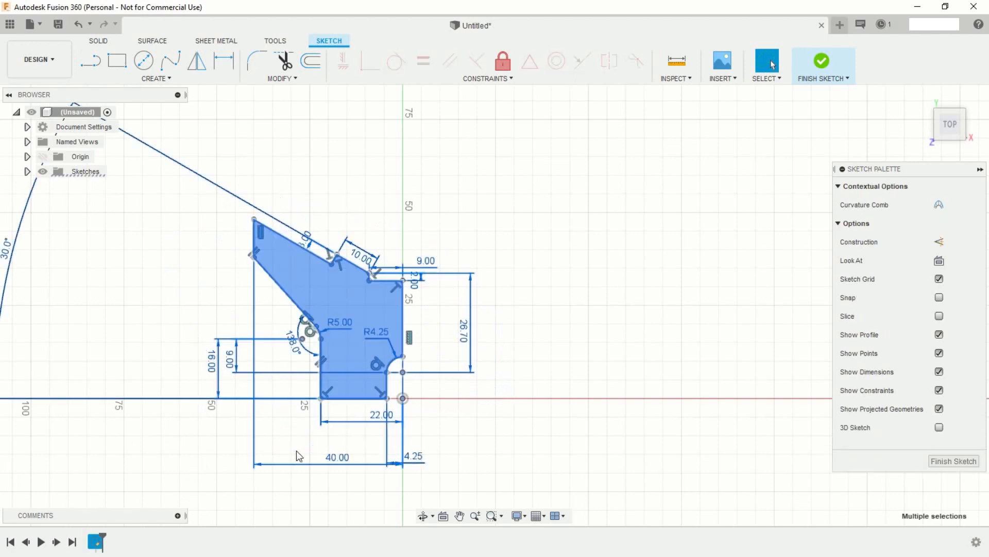
click(197, 61)
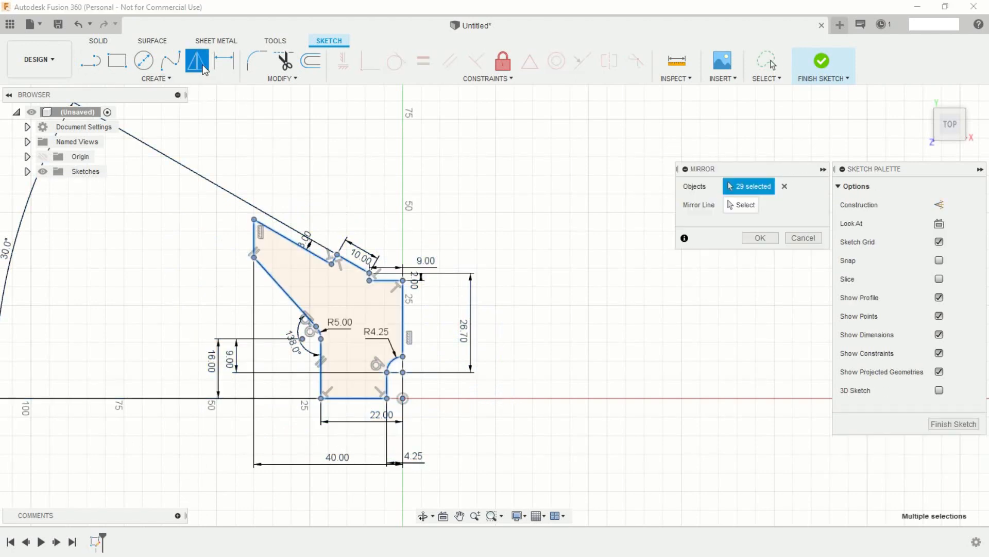
click(404, 318)
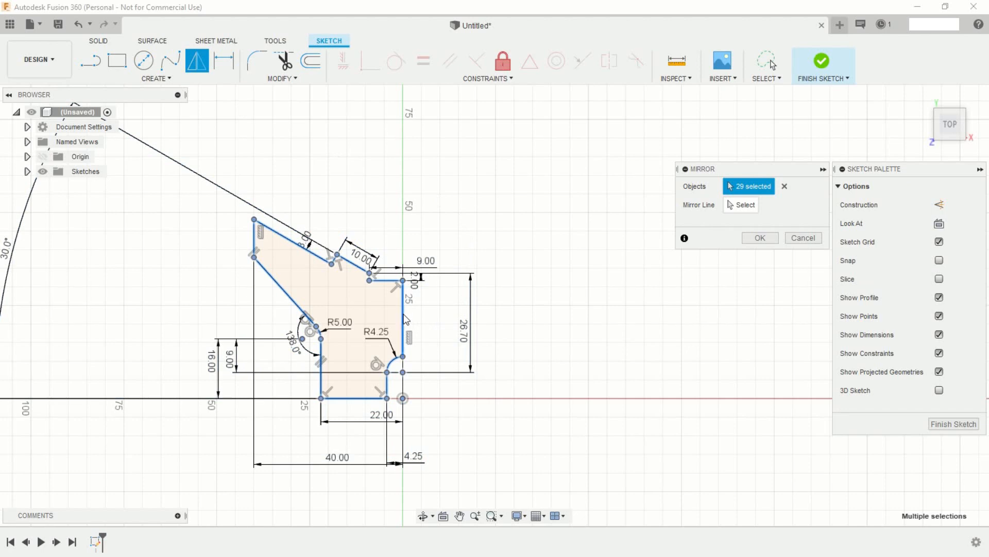
click(745, 209)
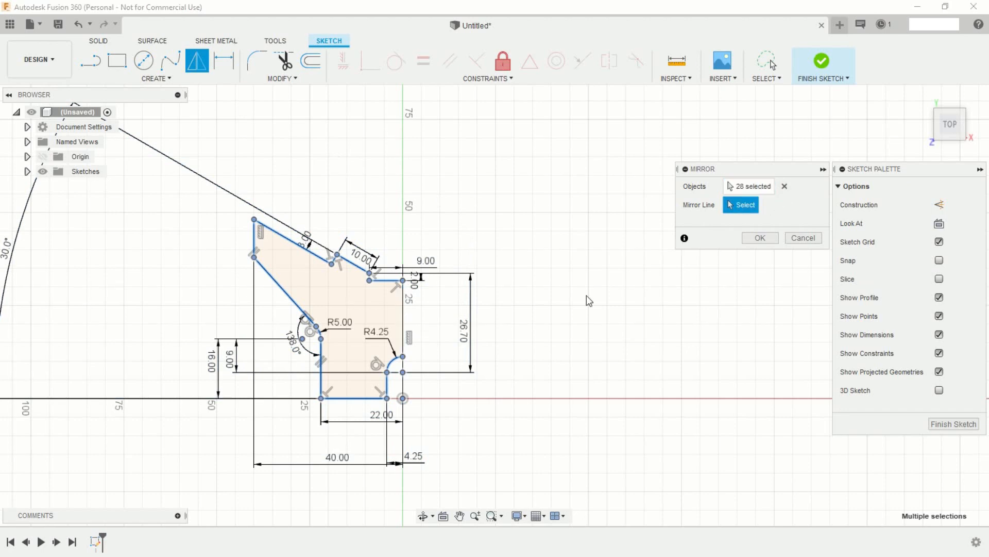
click(405, 316)
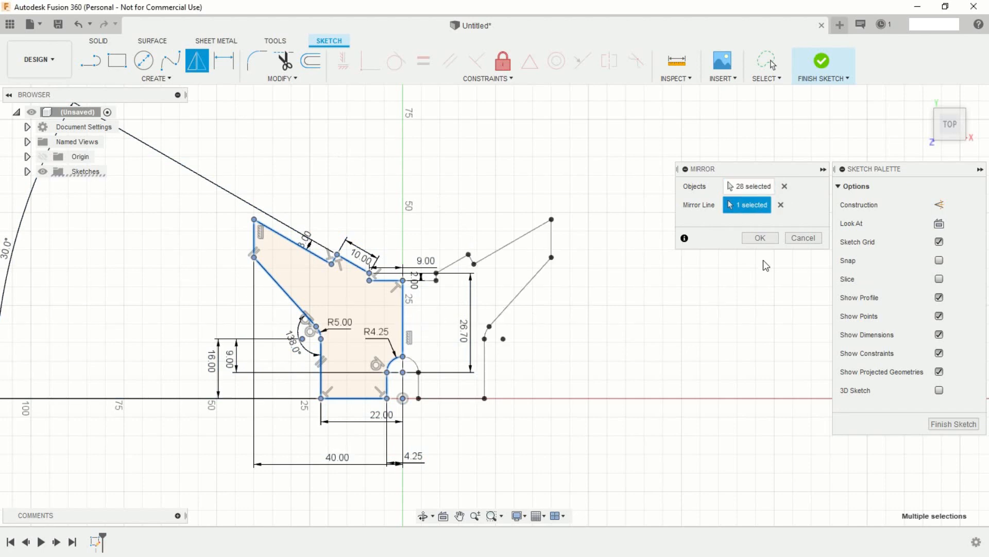
click(762, 238)
scroll(642, 298, up, 3)
scroll(621, 313, down, 4)
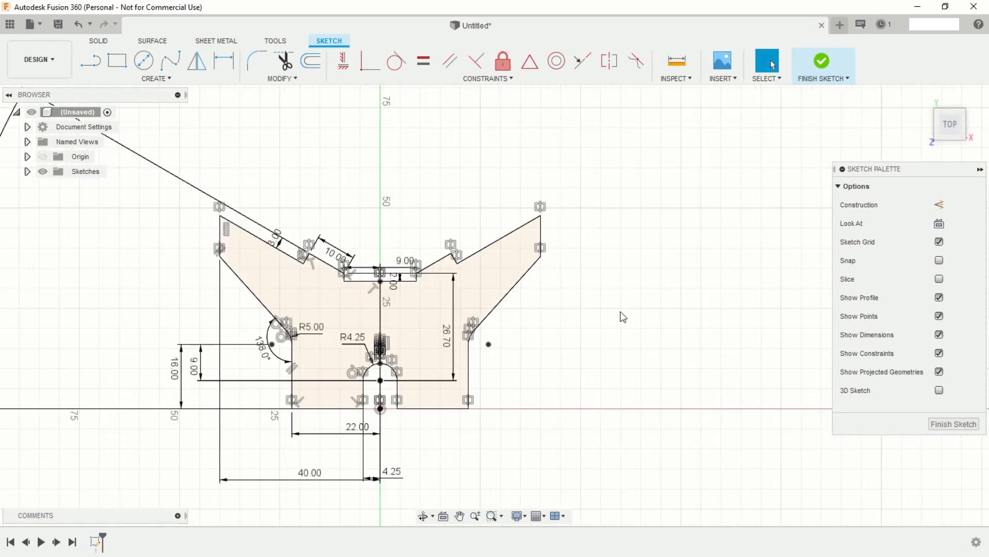
middle_drag(613, 318, 692, 305)
click(830, 61)
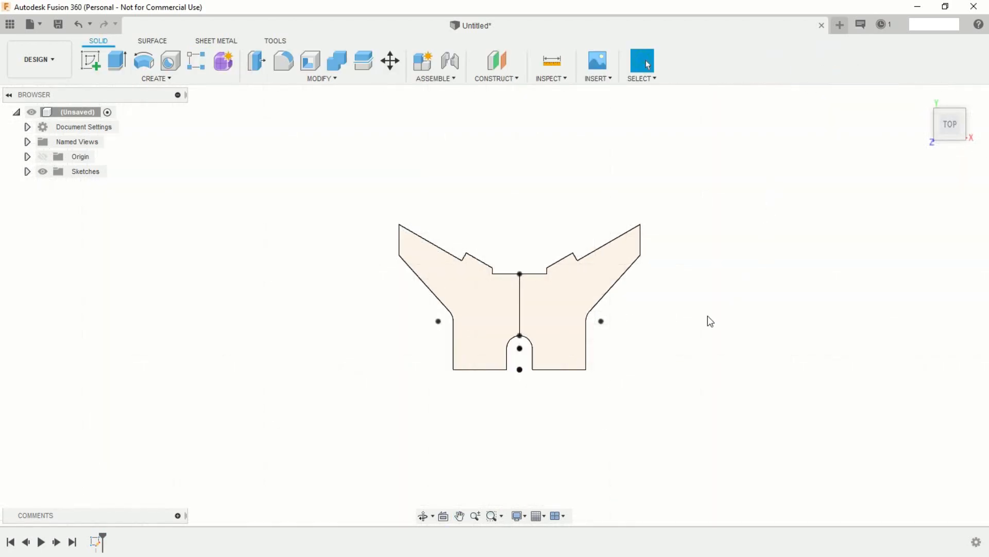
- Extrude both halves of the mirrored profile upward as one new body
mouse_move(708, 316)
shift+middle_down()
mouse_move(621, 376)
mouse_move(572, 366)
mouse_move(526, 380)
mouse_move(418, 379)
mouse_move(326, 287)
mouse_move(296, 309)
shift+middle_up()
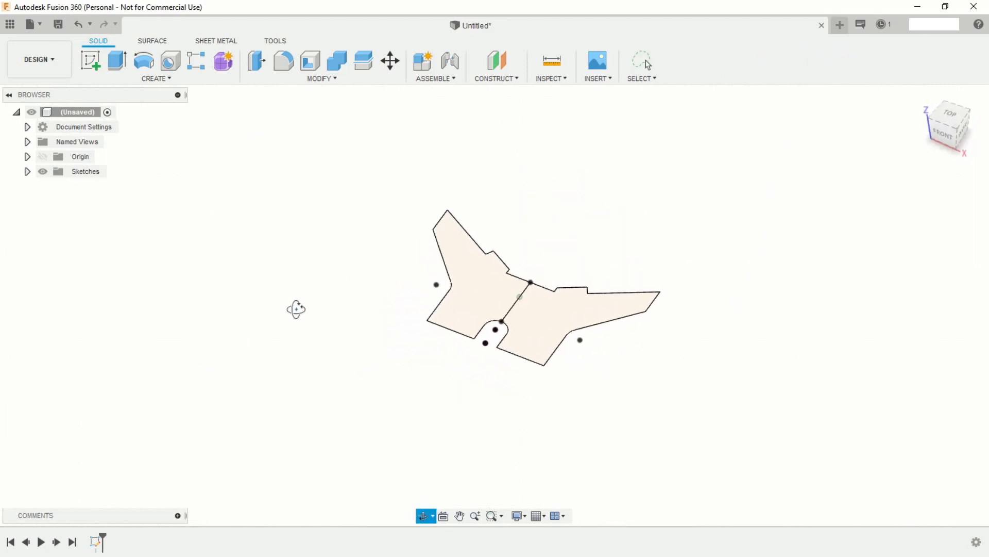
middle_drag(536, 265, 476, 262)
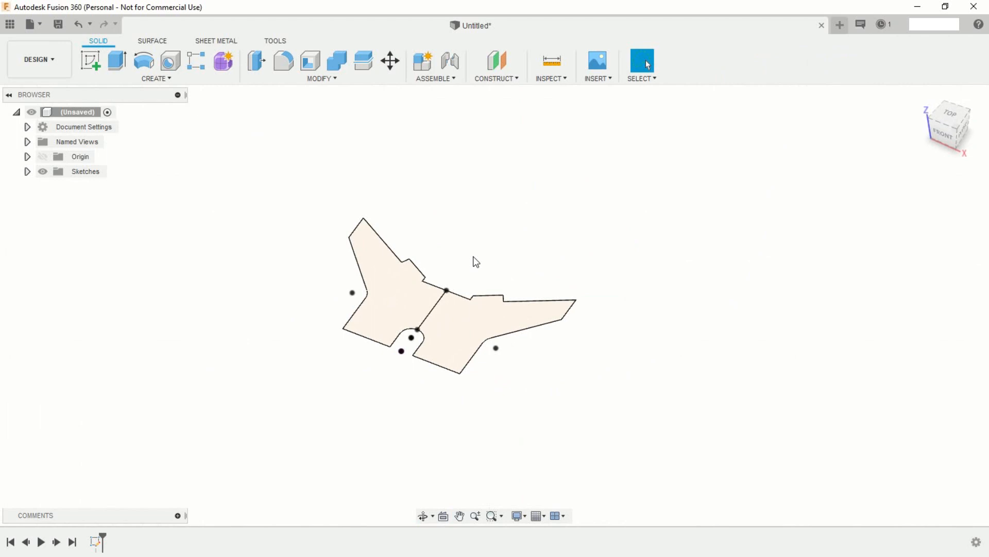
click(116, 61)
click(415, 294)
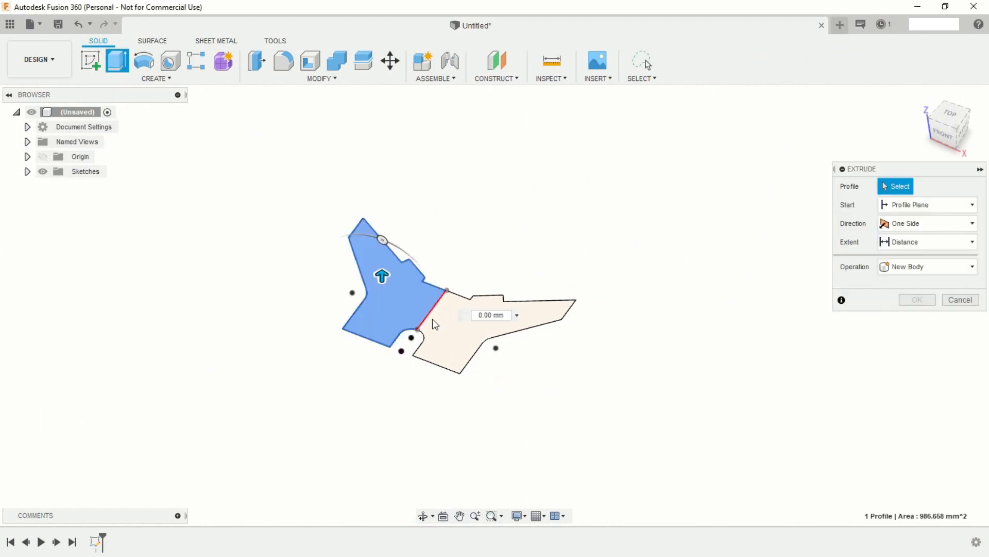
click(453, 328)
drag(488, 316, 489, 289)
key(Return)
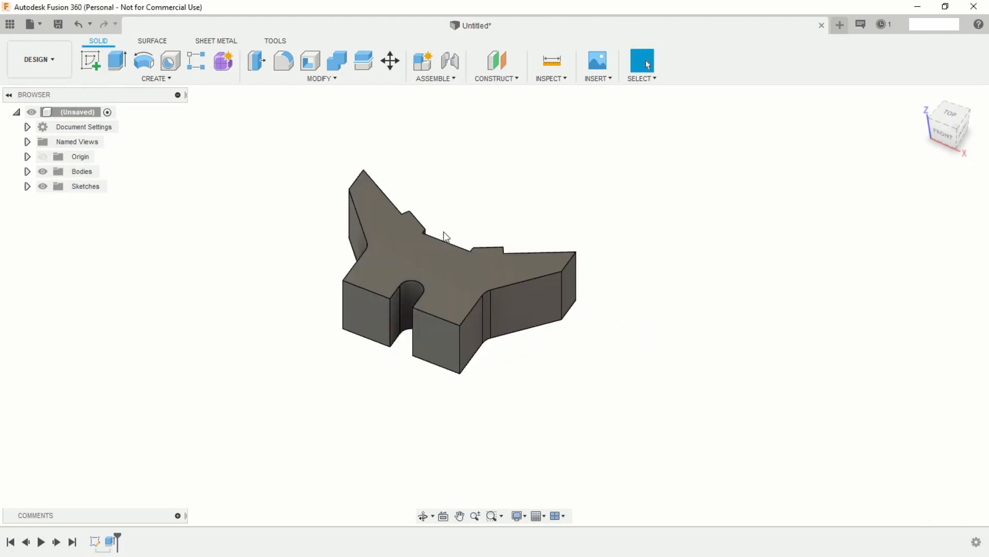
- On the body's top face, sketch a horizontal line about 44 mm long between the two vertical side edges, just above the slot
mouse_move(446, 237)
middle_down()
mouse_move(471, 261)
mouse_move(416, 336)
mouse_move(427, 344)
mouse_move(369, 344)
mouse_move(378, 349)
mouse_move(380, 312)
mouse_move(369, 287)
middle_up()
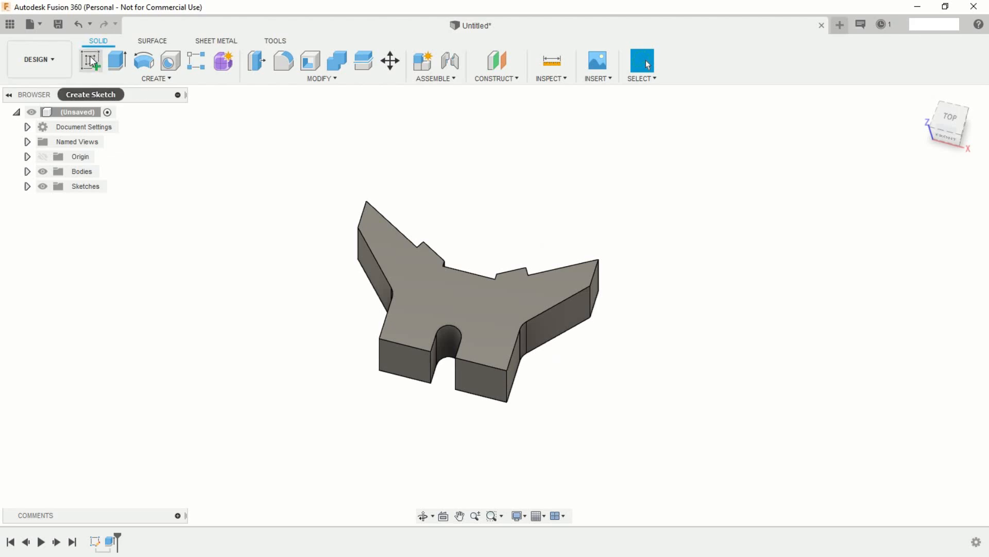
click(90, 56)
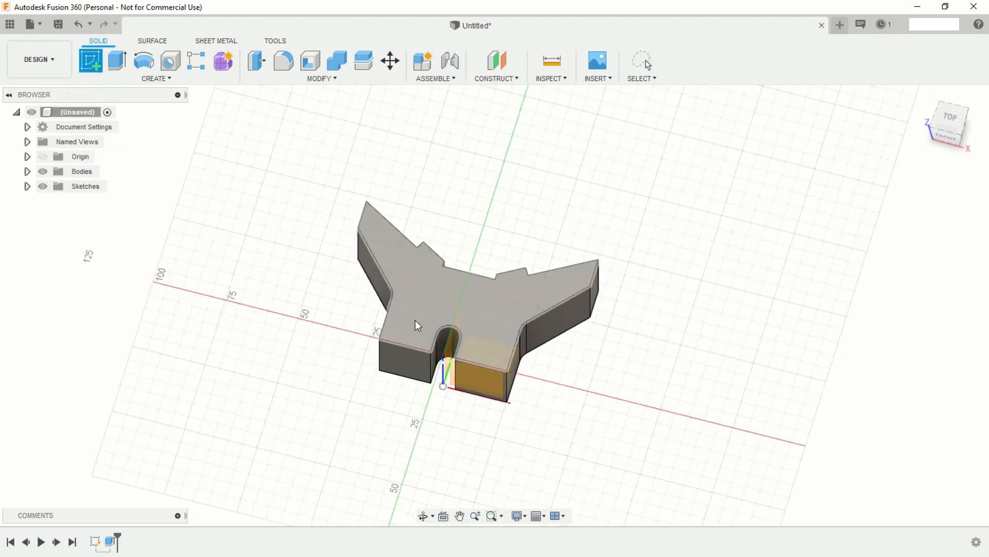
click(415, 320)
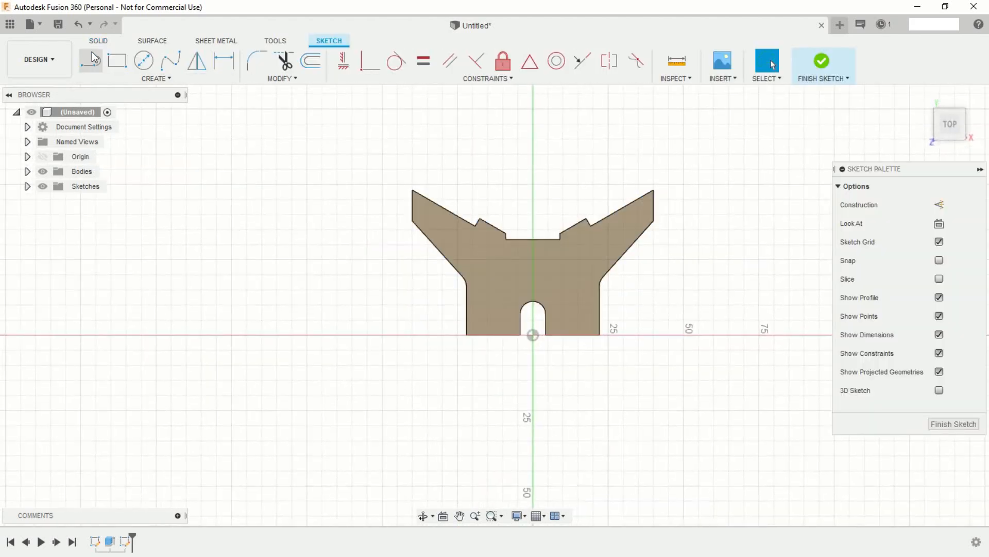
click(93, 57)
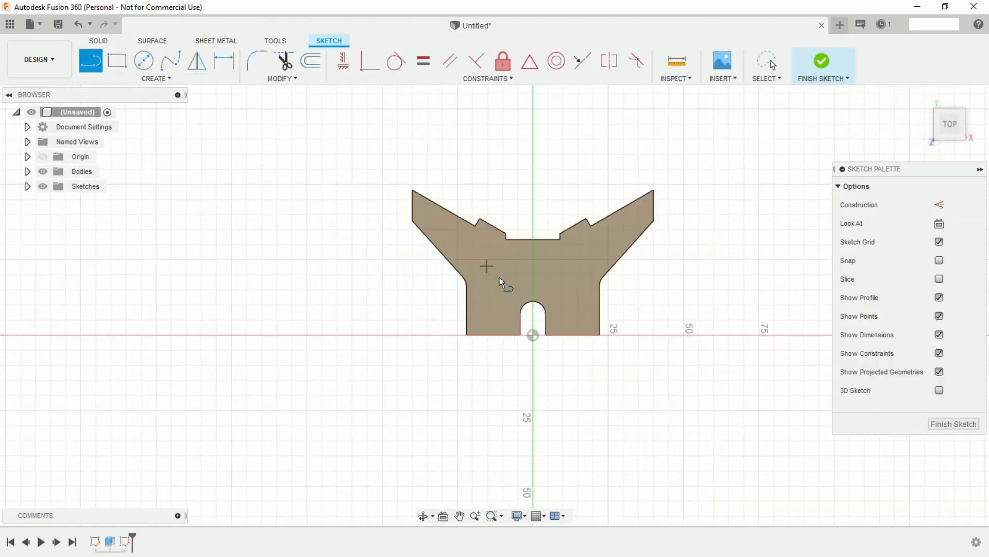
click(467, 293)
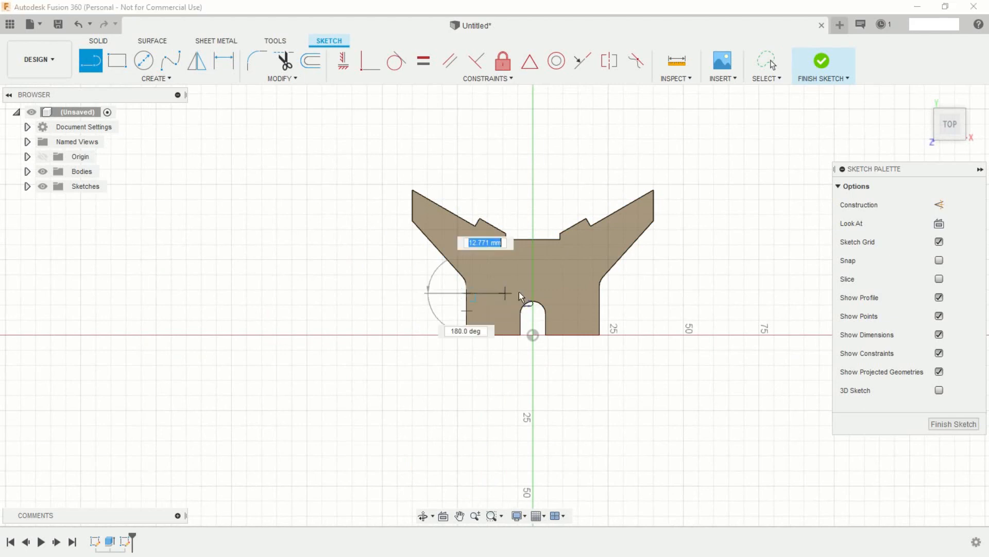
double_click(601, 293)
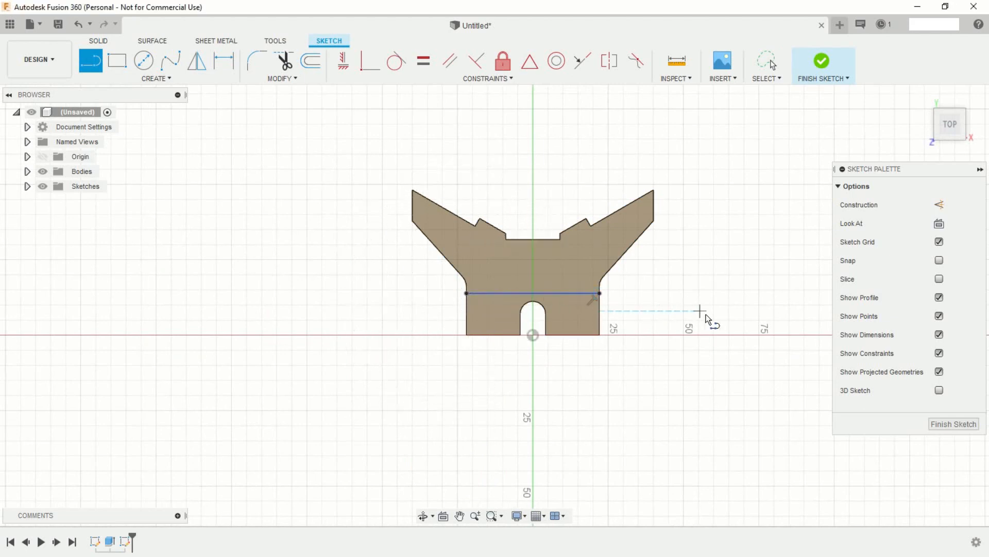
key(Escape)
- Dimension the horizontal line 14.5 mm from the body's bottom edge and finish the sketch
click(224, 60)
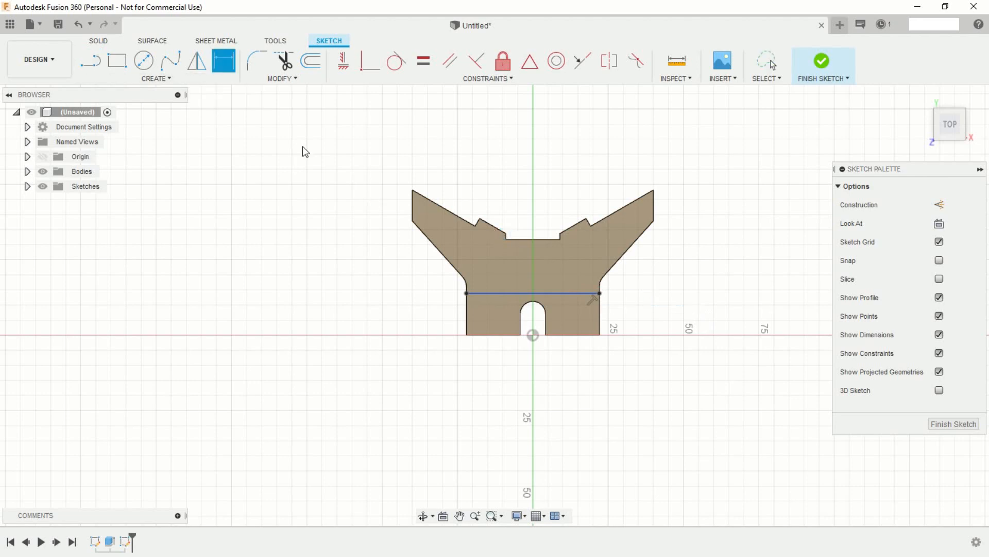
click(494, 294)
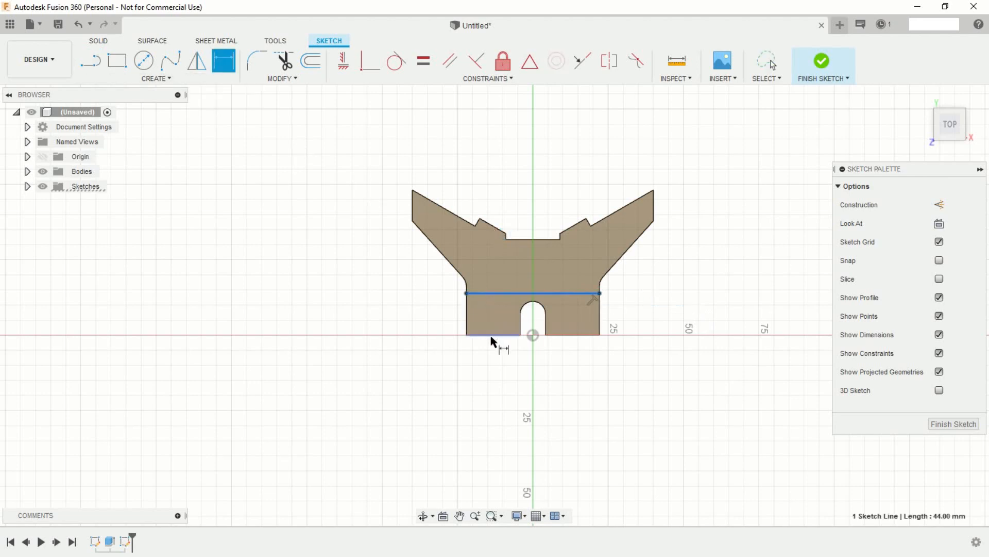
click(489, 336)
click(427, 324)
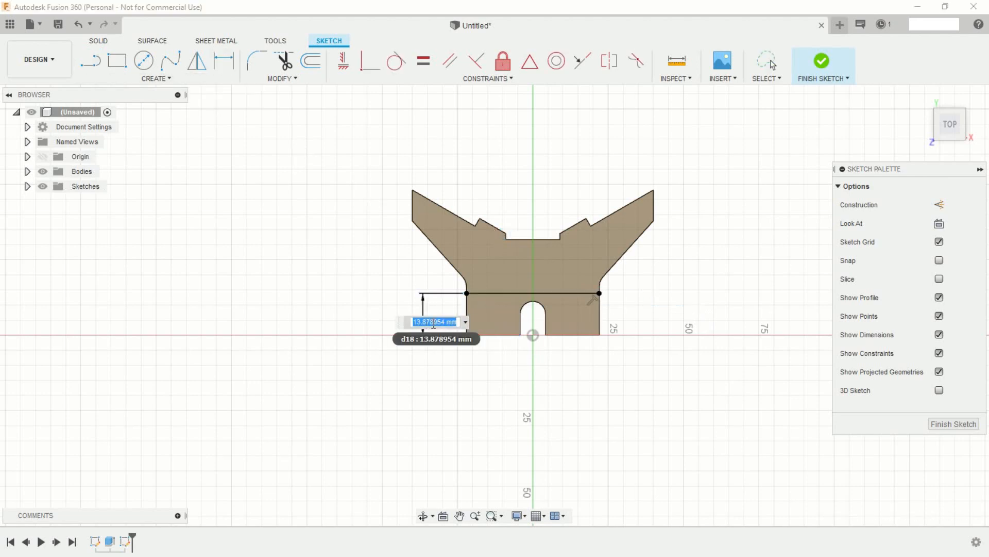
key(BackSpace)
key(Return)
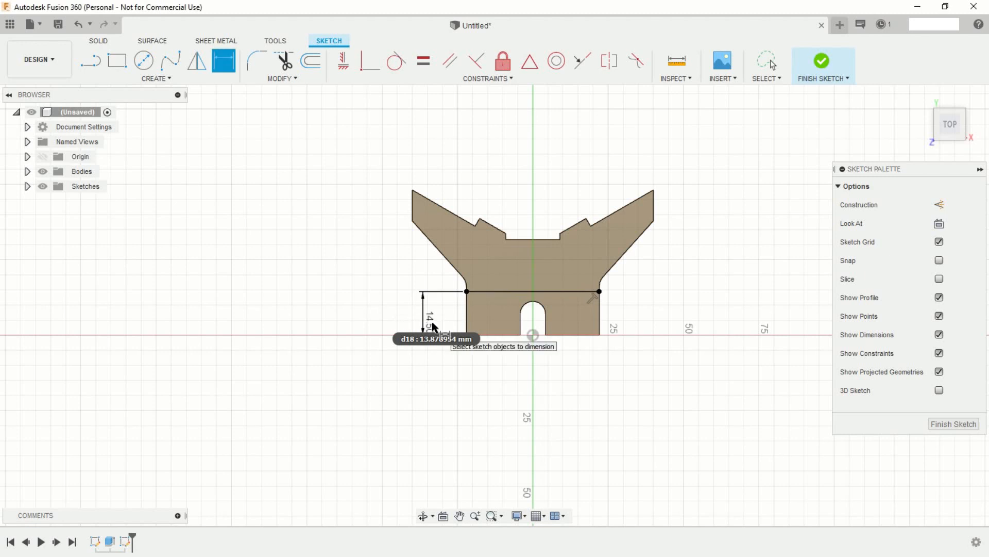
click(822, 65)
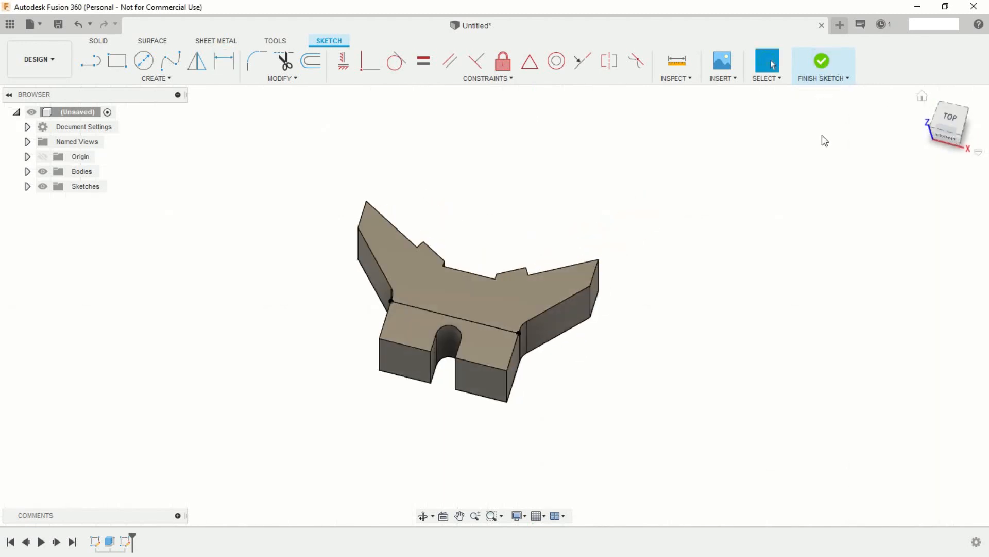
- Cut-extrude the slotted region below the sketched line downward with a distance of 8-23 mm
click(118, 67)
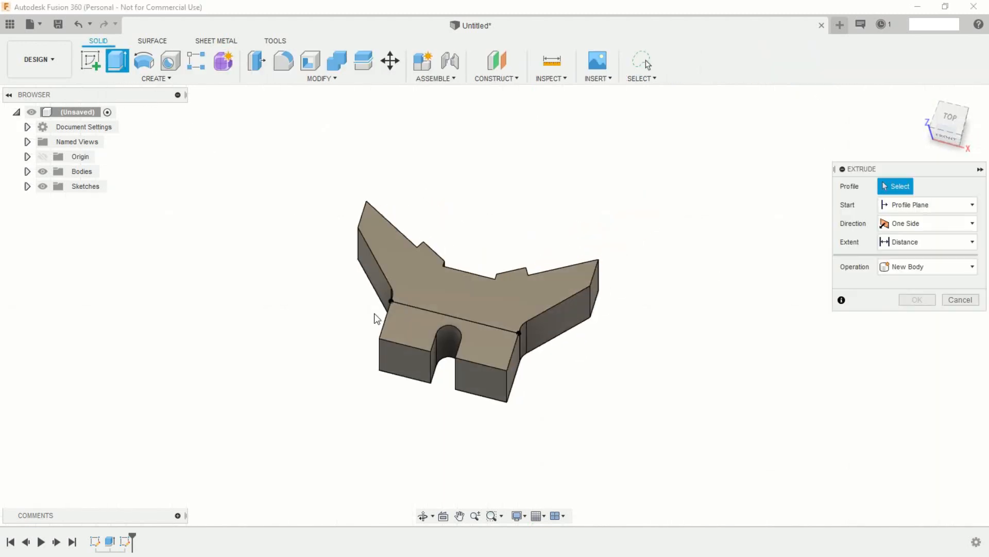
click(408, 331)
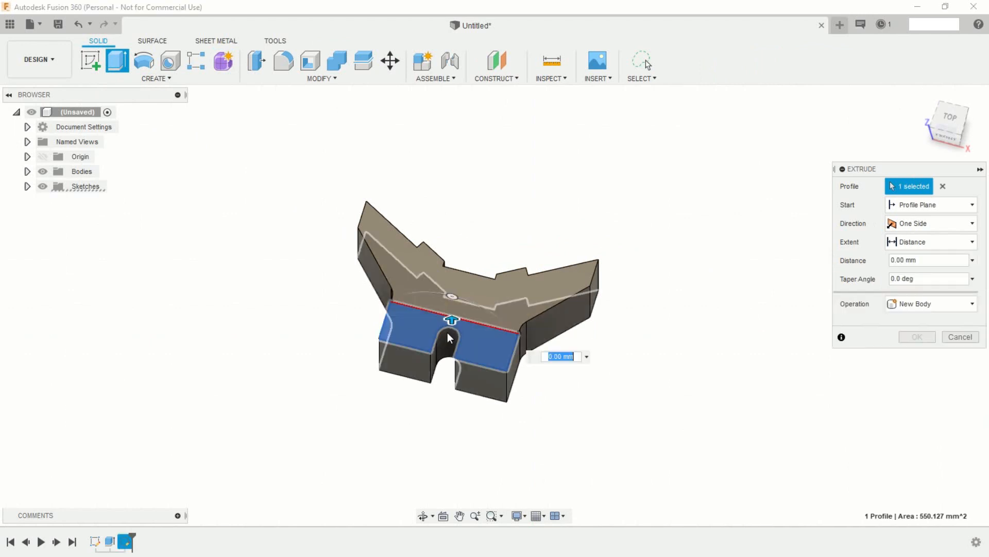
drag(450, 324, 451, 343)
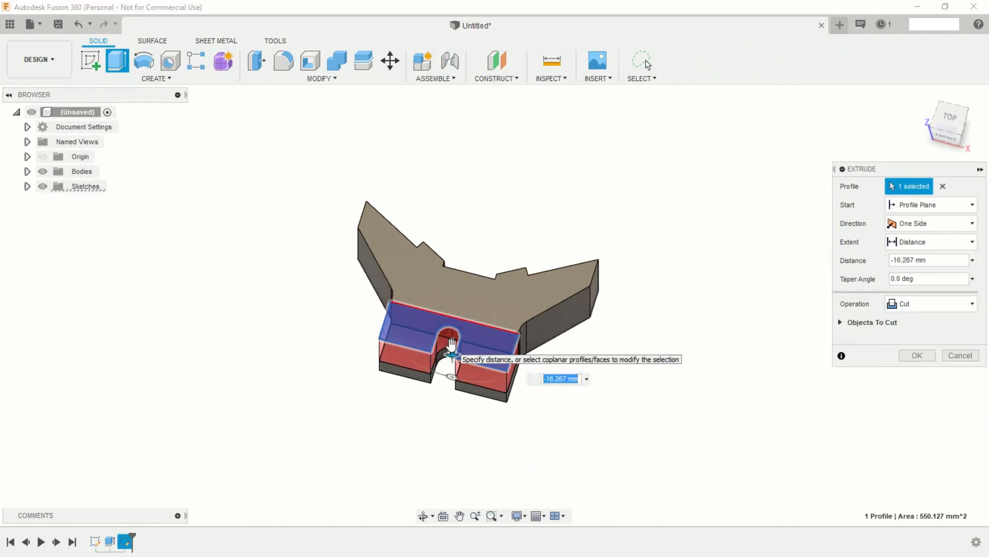
text(8-23)
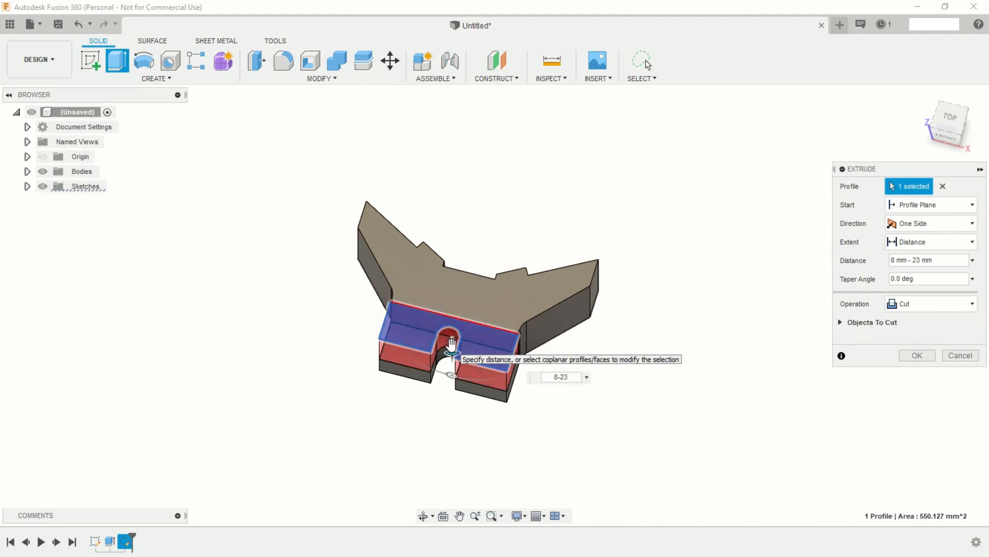
key(Return)
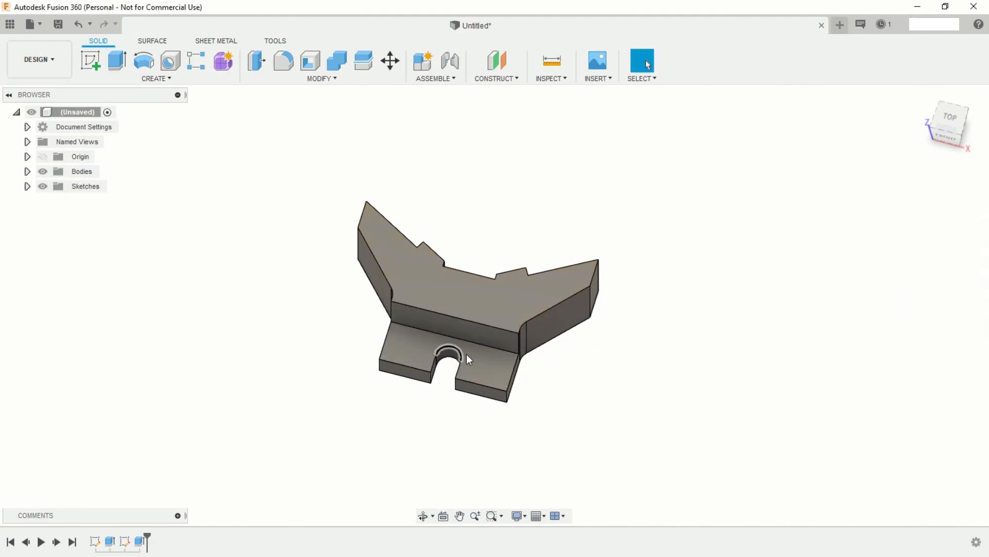
- Place a simple 6 mm diameter hole with extents set to All on the lower step's top face, right of the slot
shift+middle_drag(389, 273, 412, 344)
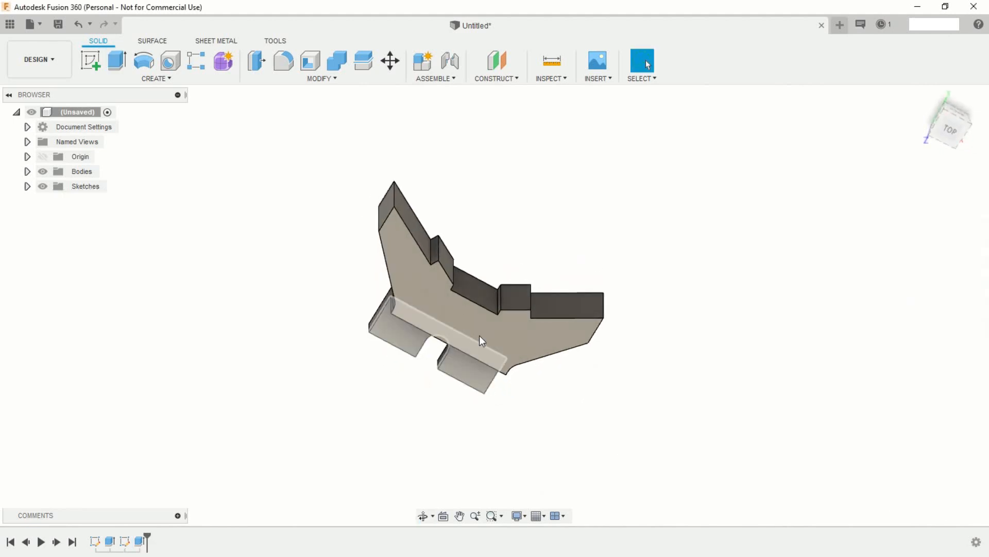
mouse_move(619, 345)
shift+middle_down()
mouse_move(617, 306)
mouse_move(599, 276)
mouse_move(470, 289)
mouse_move(334, 276)
shift+middle_up()
shift+middle_drag(564, 305, 505, 289)
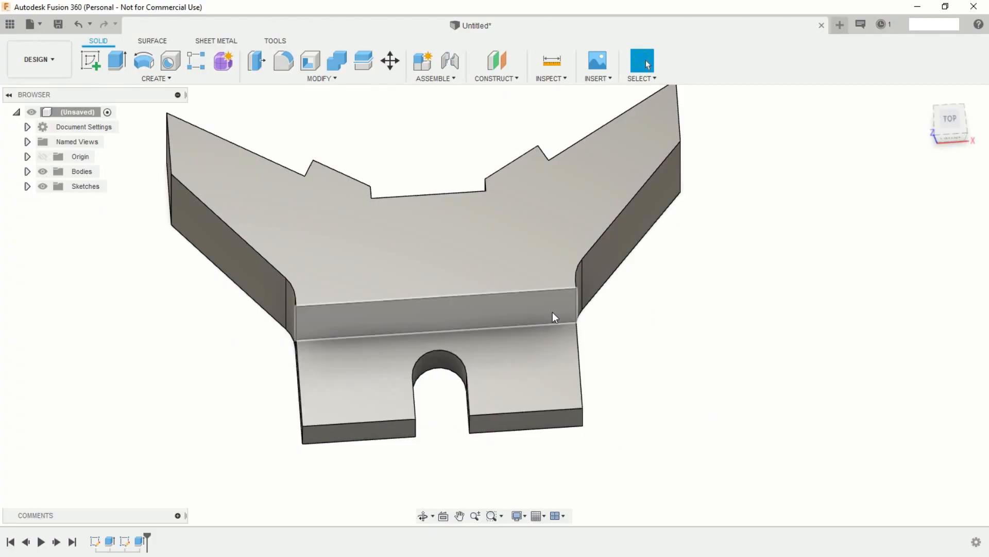
click(172, 62)
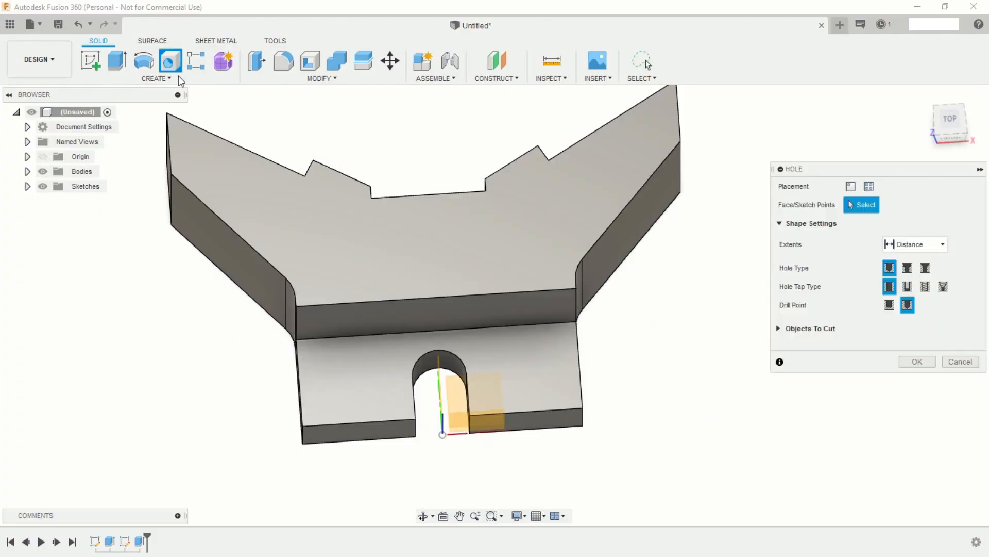
click(532, 377)
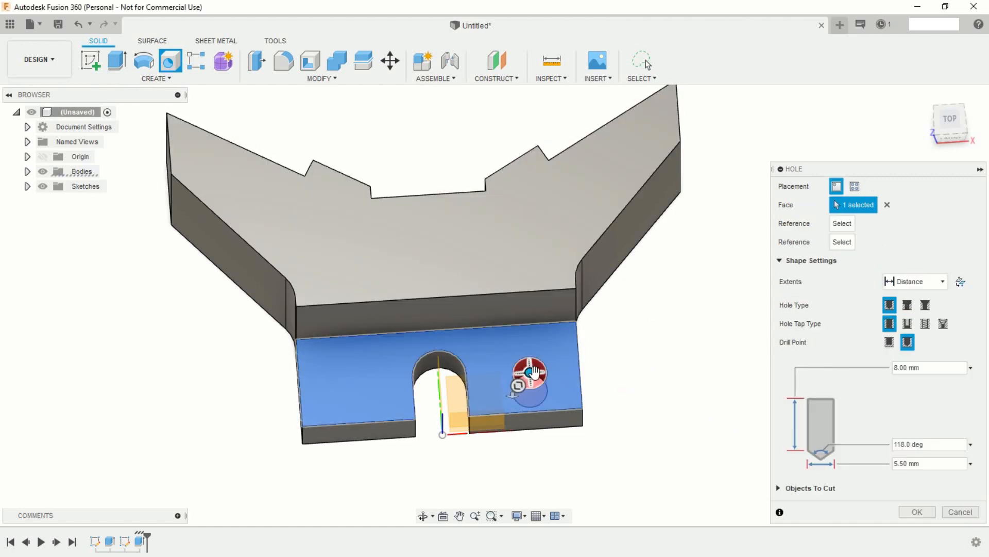
click(923, 463)
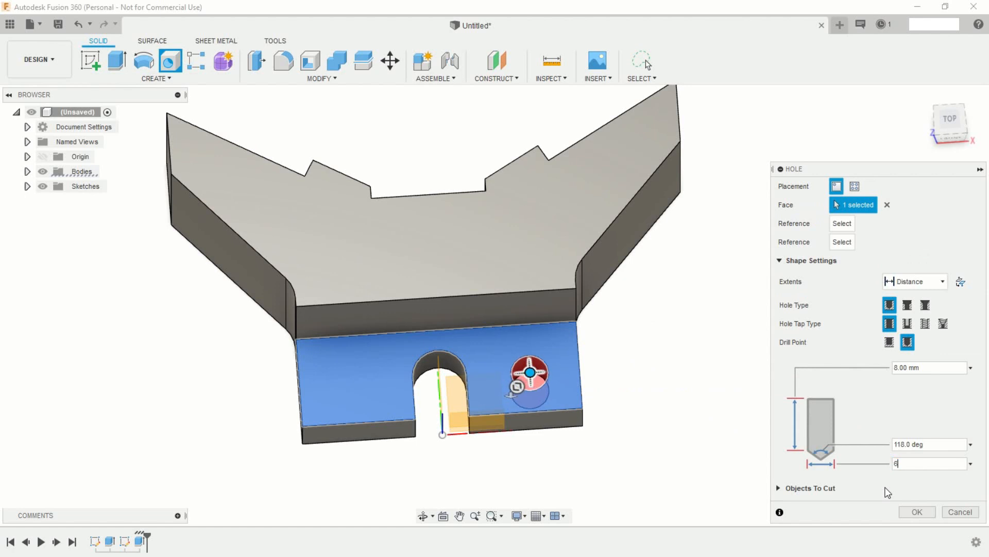
click(920, 281)
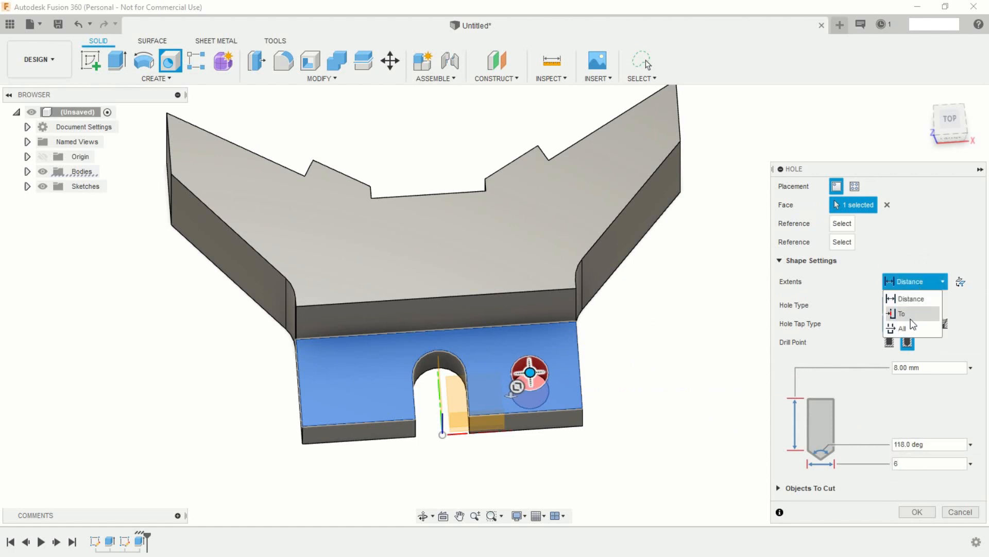
click(902, 328)
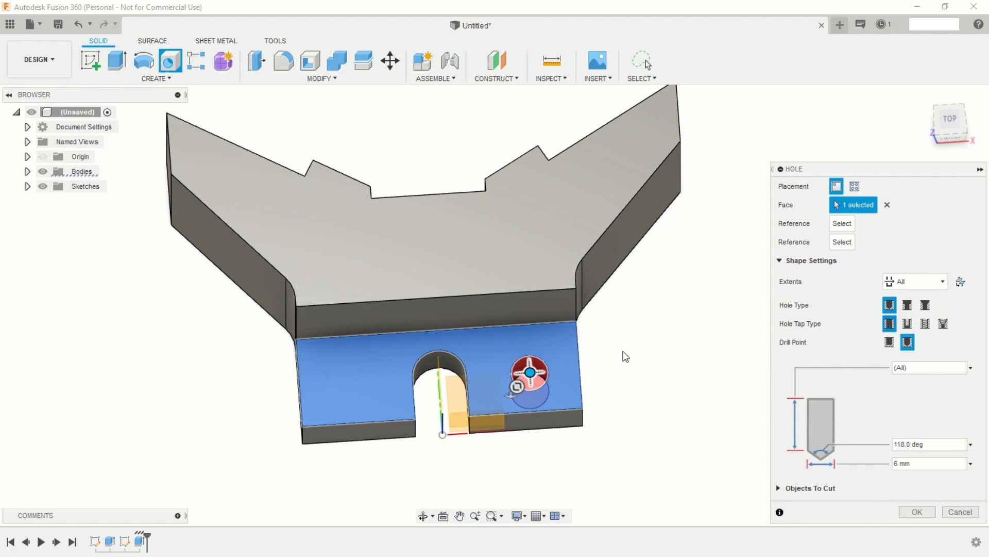
- Position the hole 7 mm from the step's right side edge and 7.5 mm from the edge along the raised wall, completing it
click(580, 367)
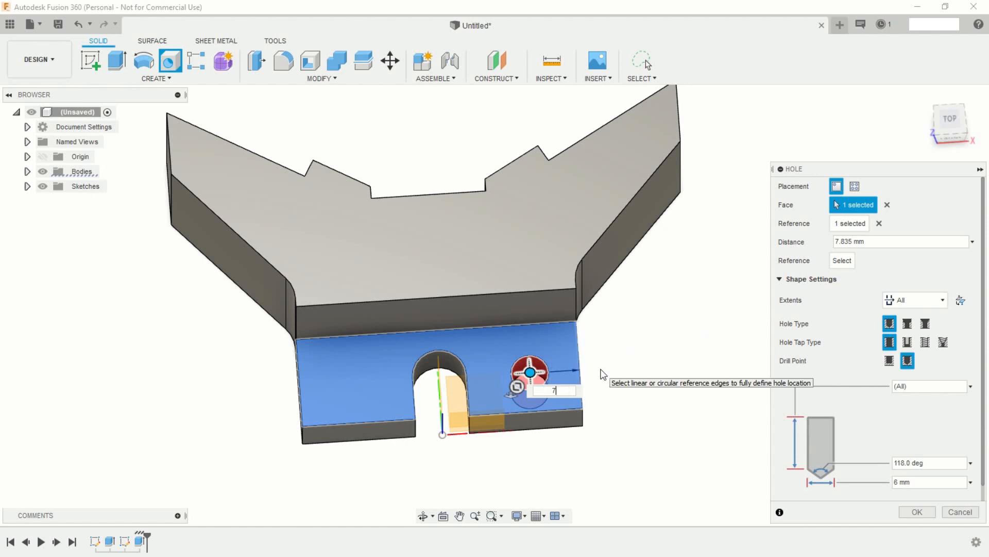
text(7)
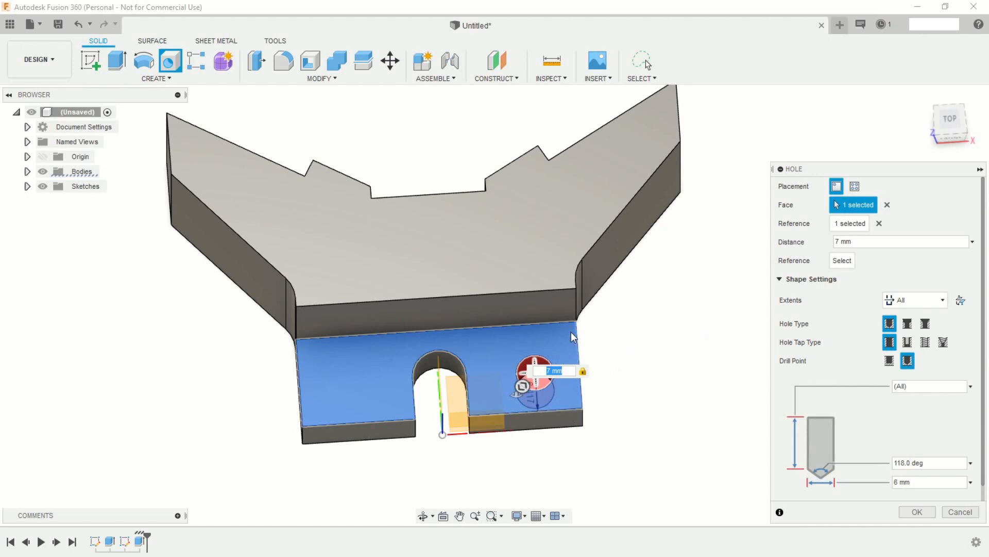
click(547, 323)
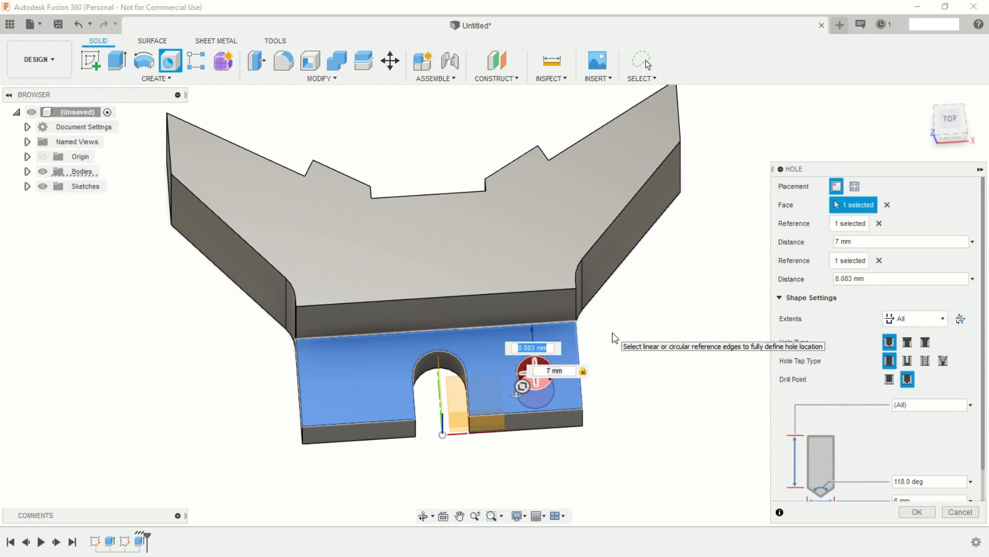
text(7.5)
key(Return)
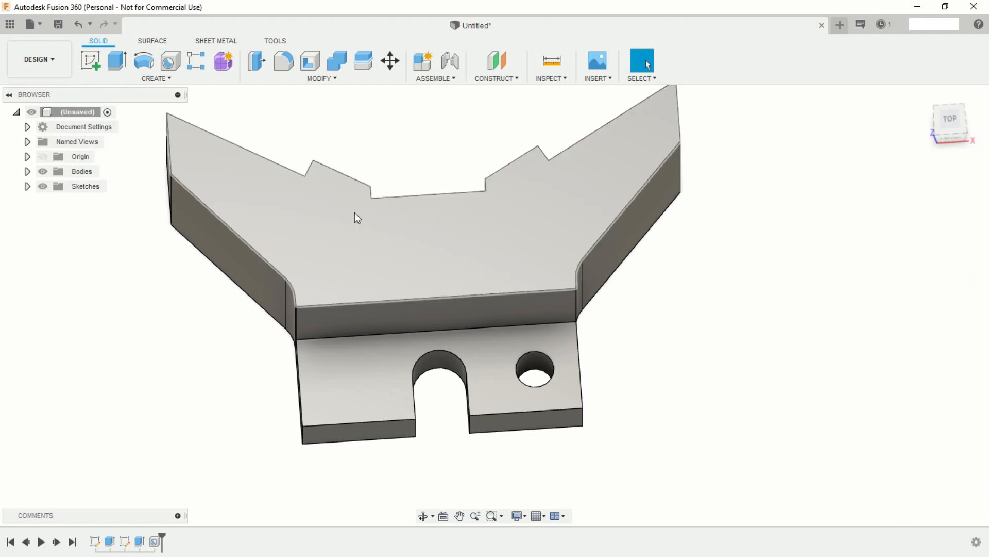
- Pattern the hole feature along the step's front edge with a quantity of 2 over an extent of 30 mm
click(155, 540)
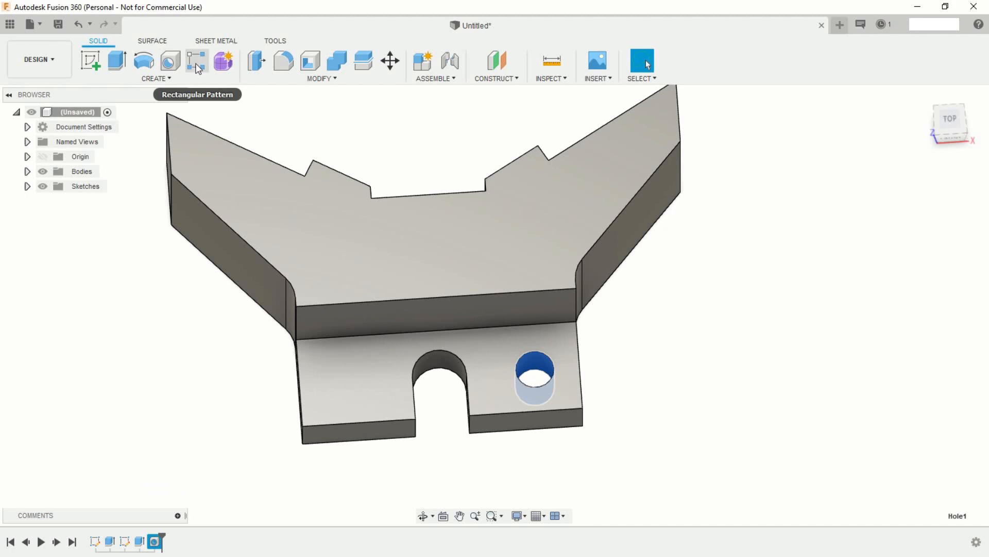
click(195, 61)
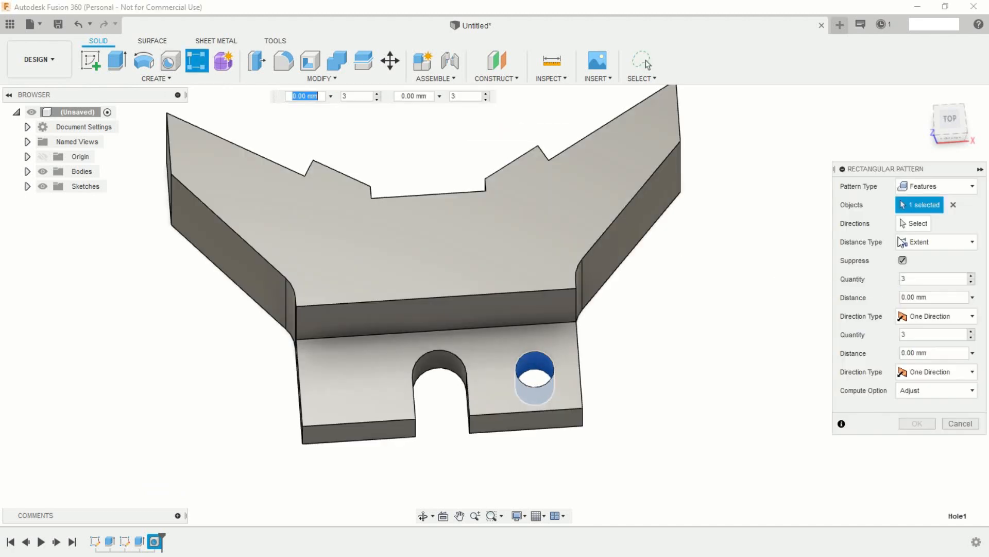
click(915, 223)
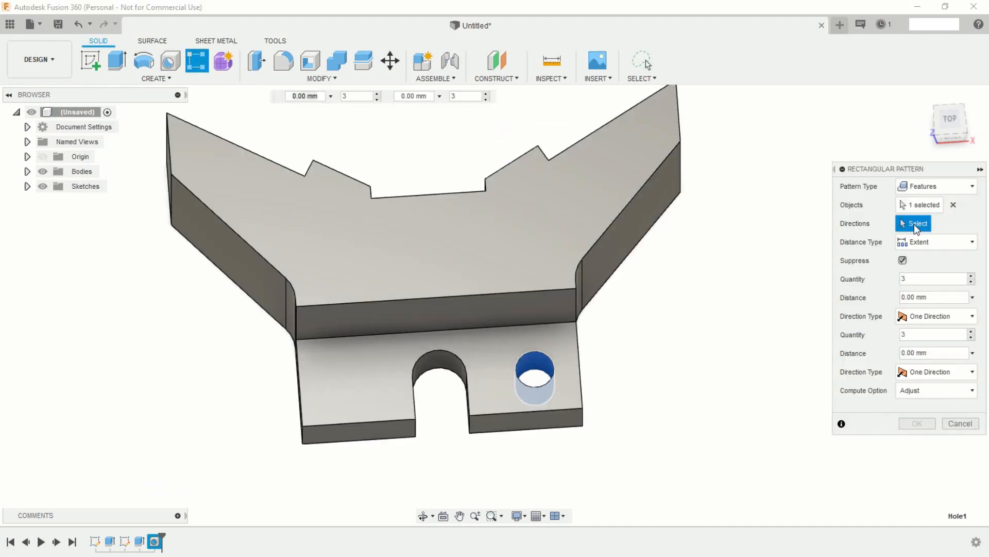
click(557, 410)
text(30)
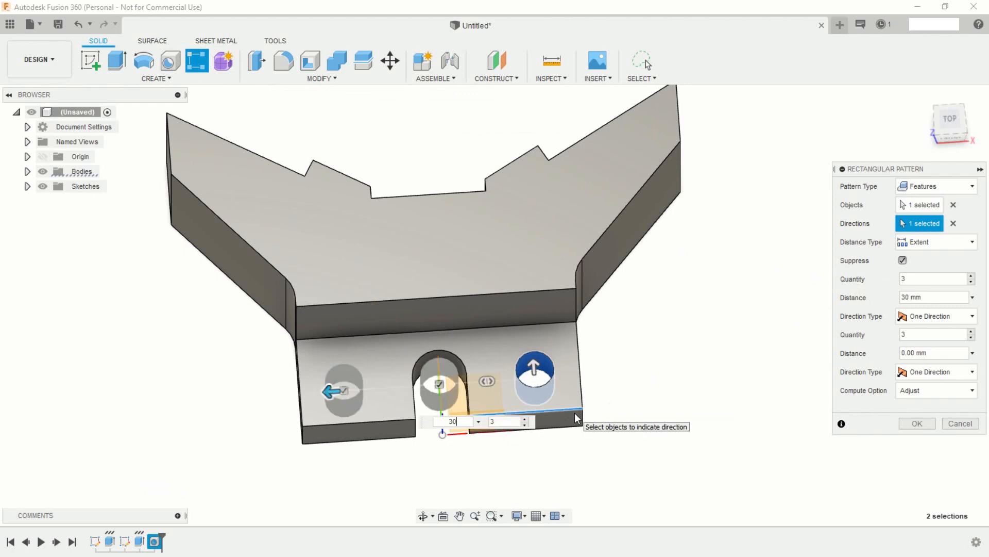
click(525, 424)
key(Return)
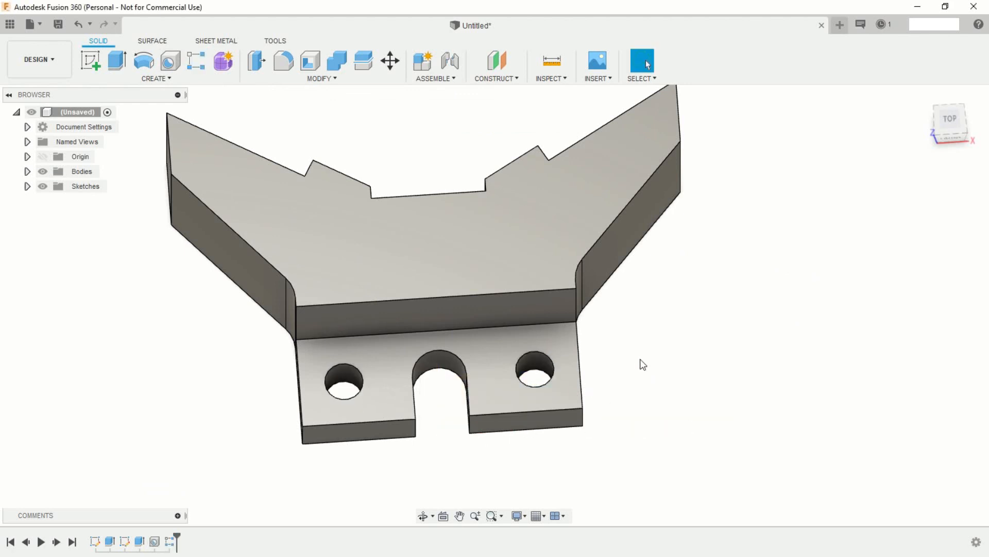
- Create an offset construction plane from the left arm's long inner side face, shifted inward into the body
scroll(582, 358, up, 2)
scroll(581, 361, down, 6)
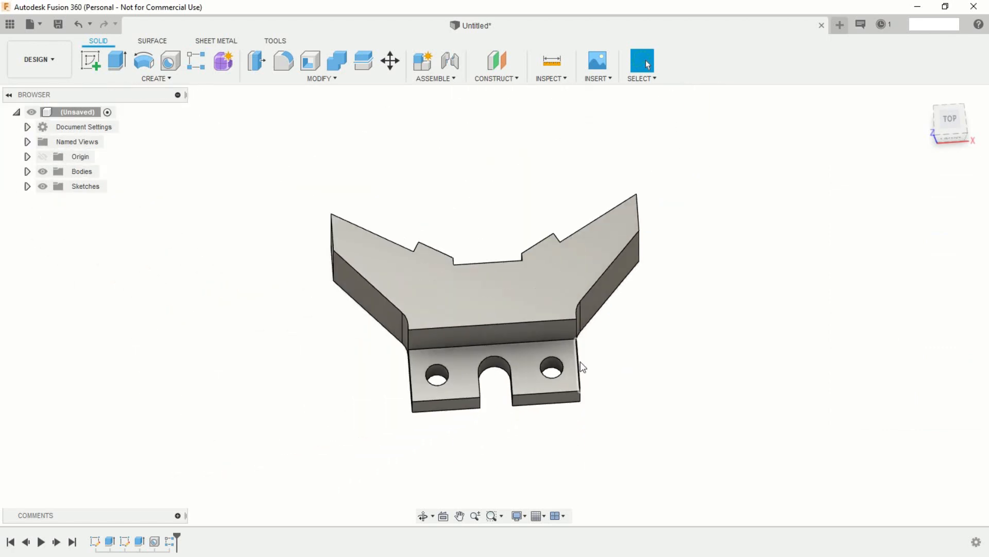
mouse_move(580, 365)
shift+middle_down()
mouse_move(515, 296)
mouse_move(521, 349)
mouse_move(521, 311)
mouse_move(455, 406)
mouse_move(526, 383)
mouse_move(515, 426)
shift+middle_up()
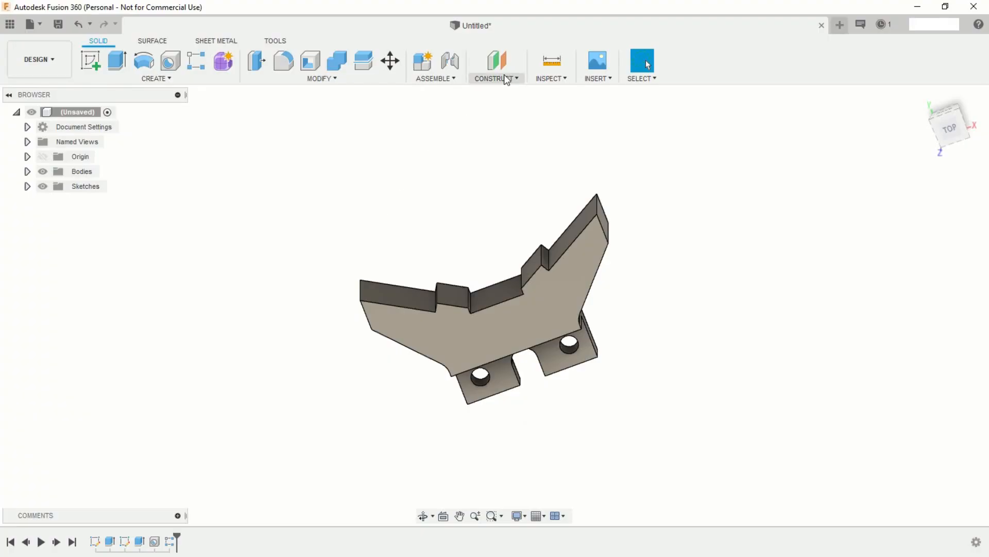
click(506, 78)
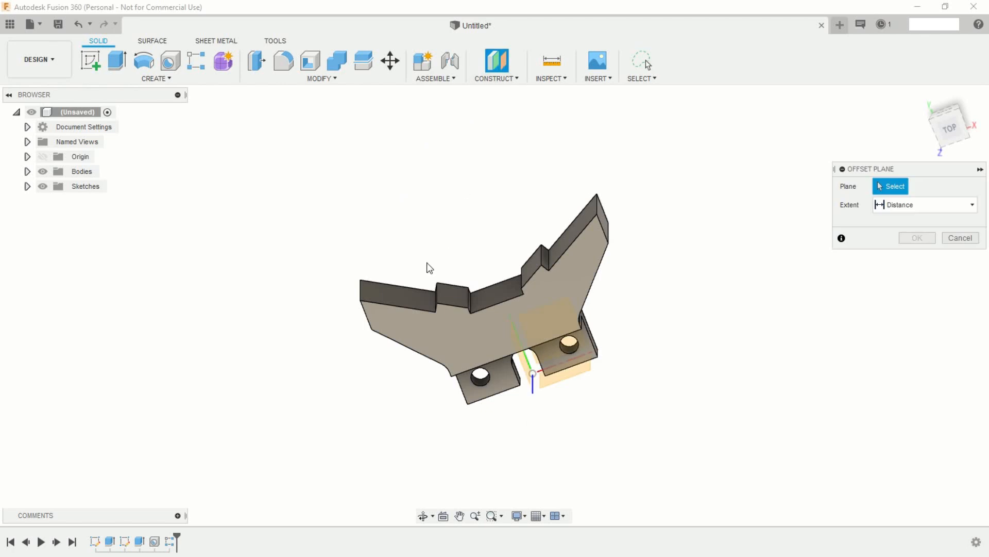
click(401, 296)
drag(401, 285, 397, 313)
key(Return)
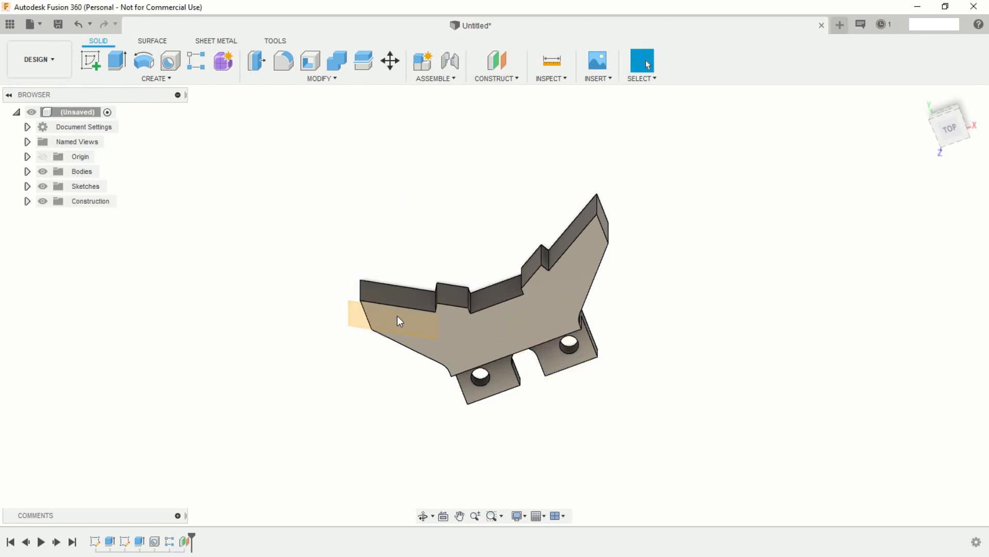
- Create an offset construction plane at -8 mm from the right arm's long inner side face
click(492, 62)
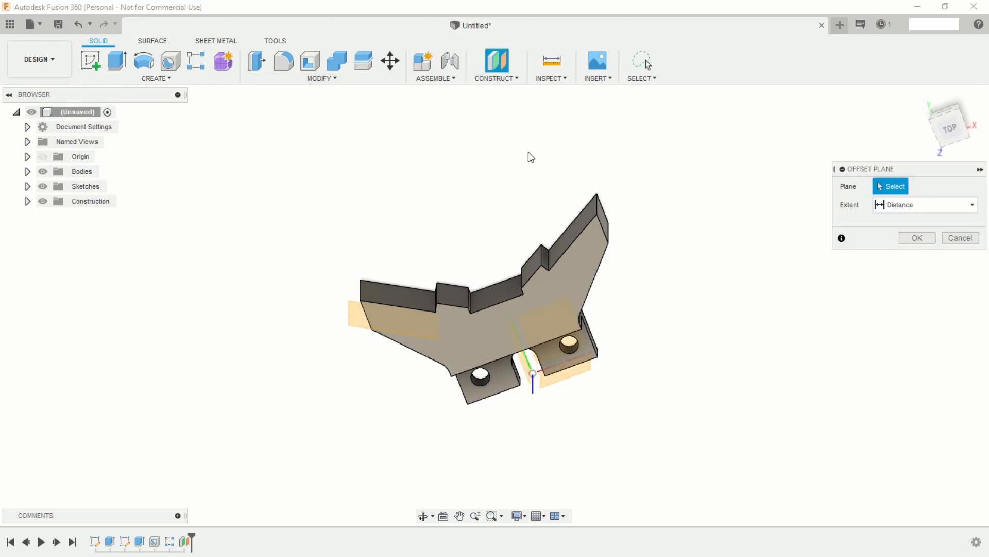
click(565, 246)
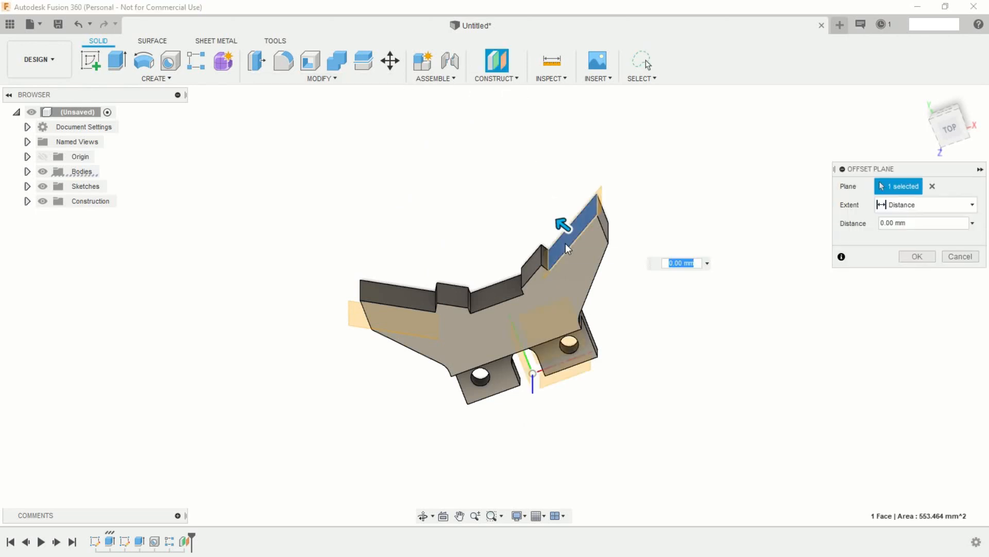
drag(562, 223, 601, 254)
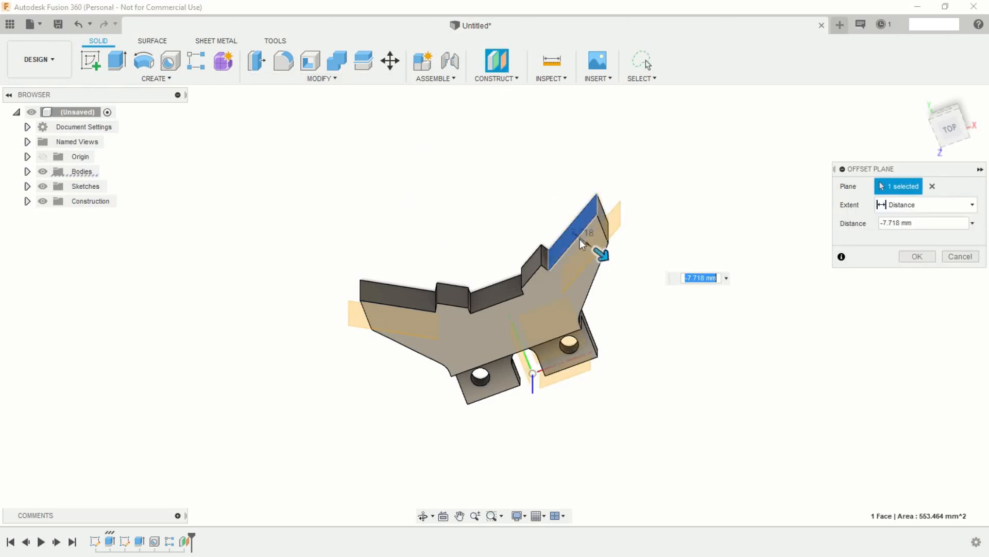
text(-8)
key(Return)
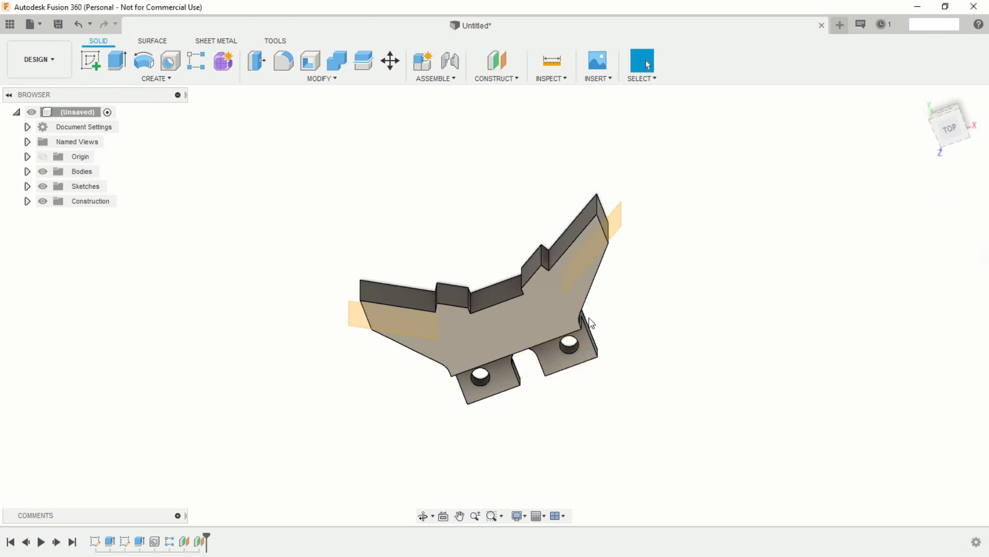
- On the left arm's construction plane, sketch a closed slot profile about 11 mm wide, its straight end beyond the arm's tip and its rounded end inside
middle_drag(488, 419, 452, 346)
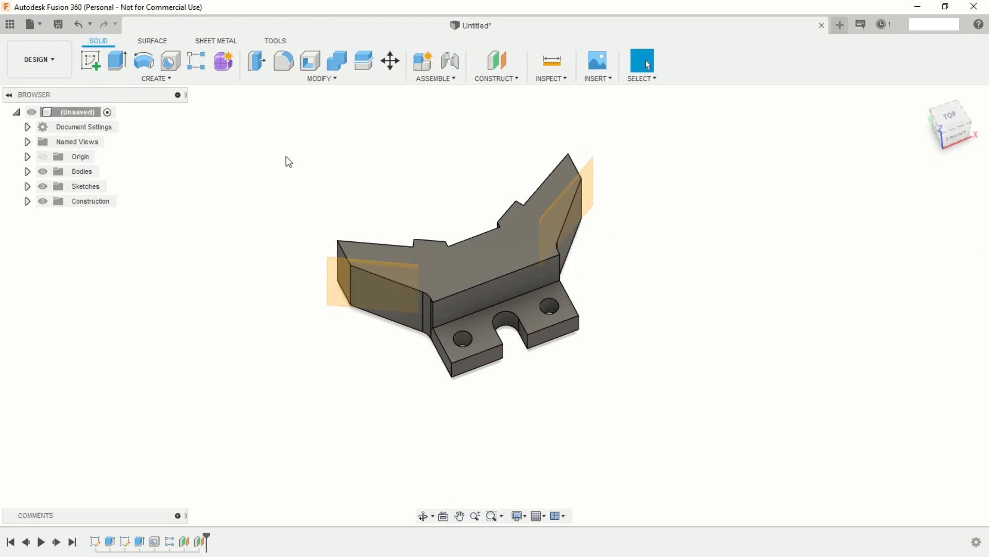
click(81, 60)
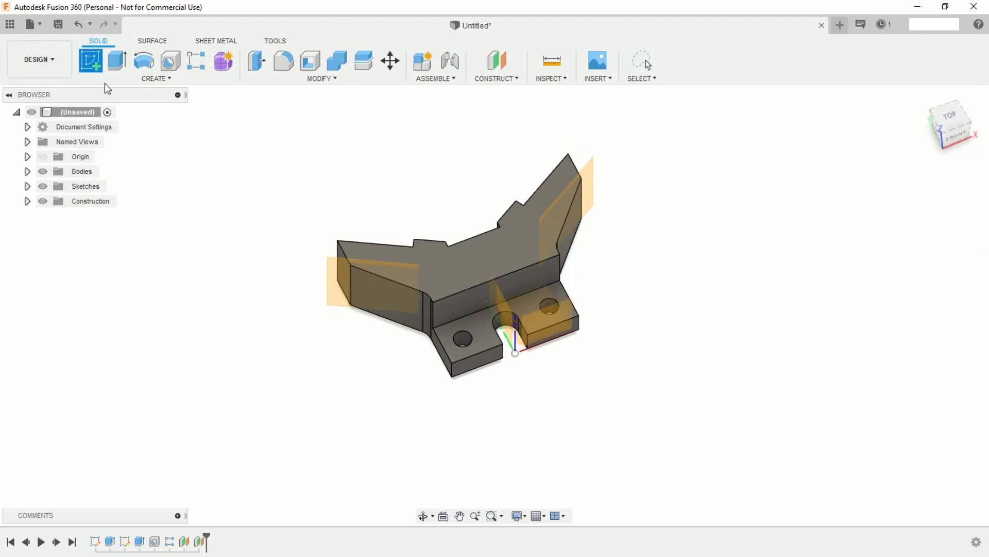
click(330, 286)
mouse_move(367, 349)
middle_down()
mouse_move(476, 366)
mouse_move(462, 373)
middle_up()
scroll(477, 360, up, 4)
scroll(463, 373, up, 1)
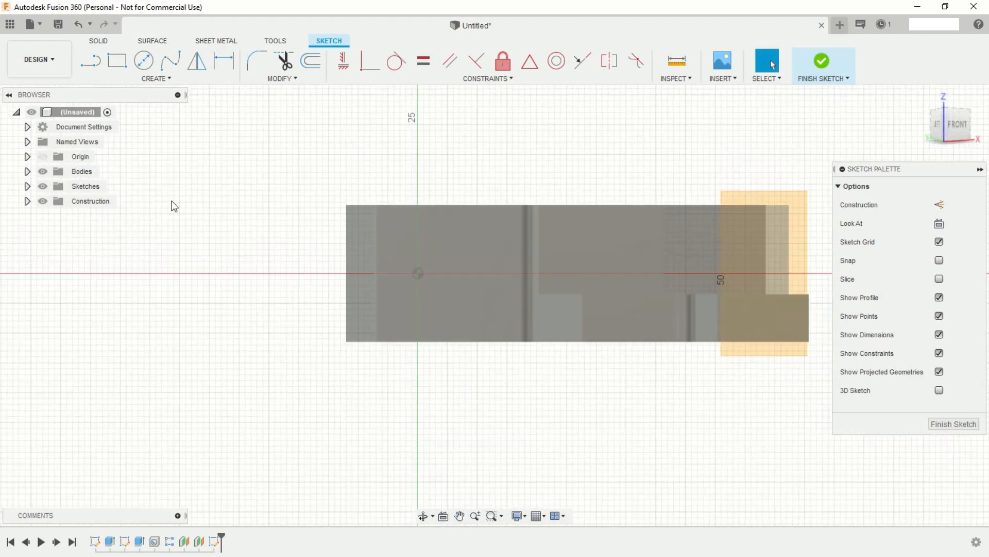
click(90, 61)
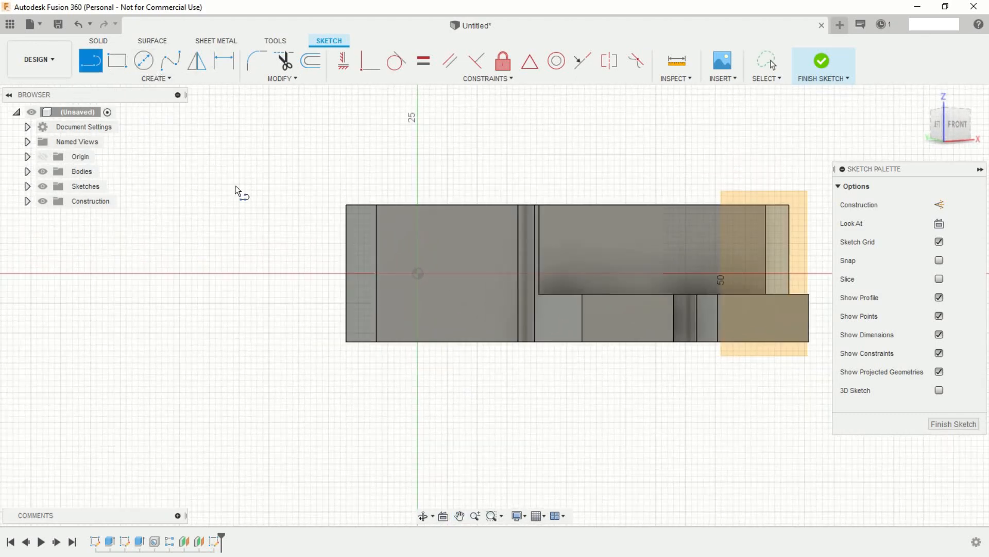
click(301, 243)
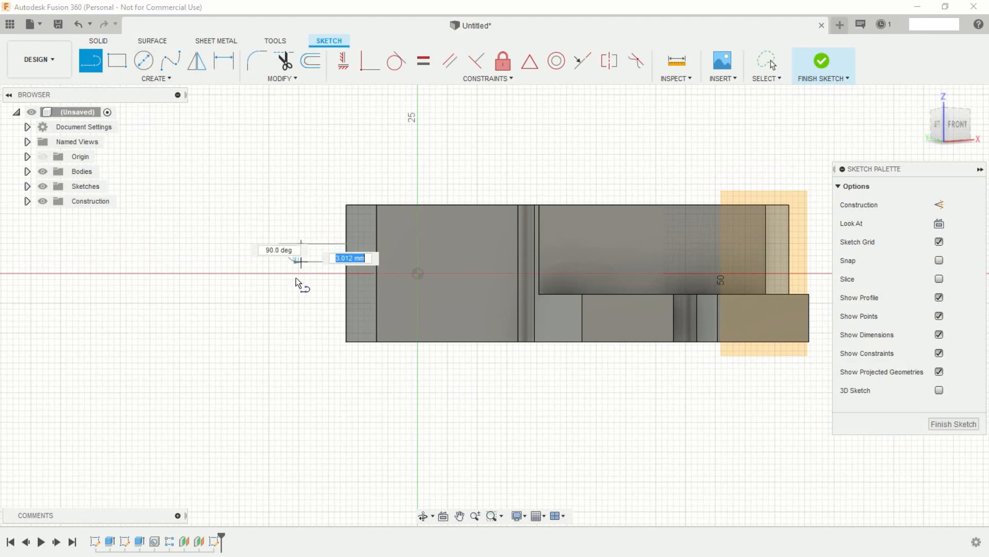
click(301, 311)
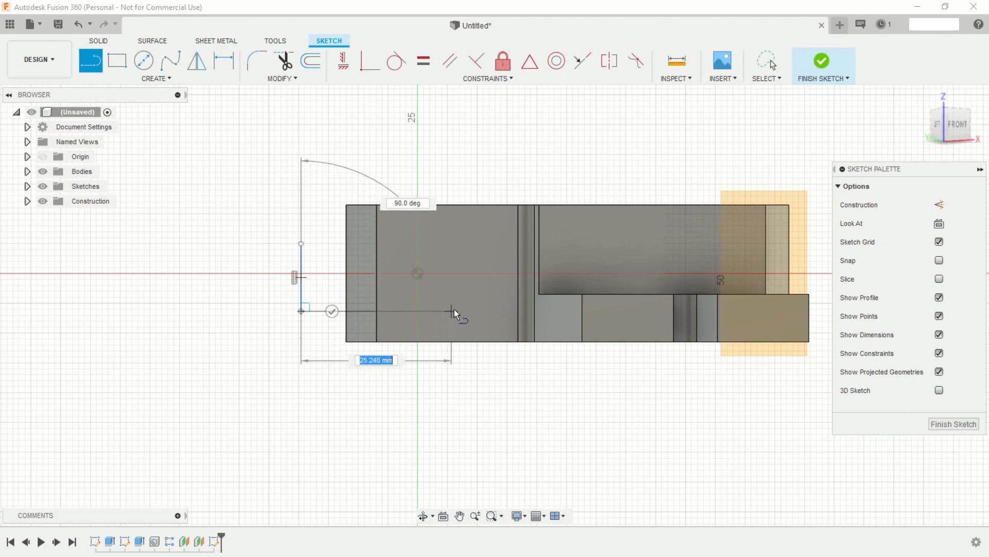
drag(459, 311, 456, 249)
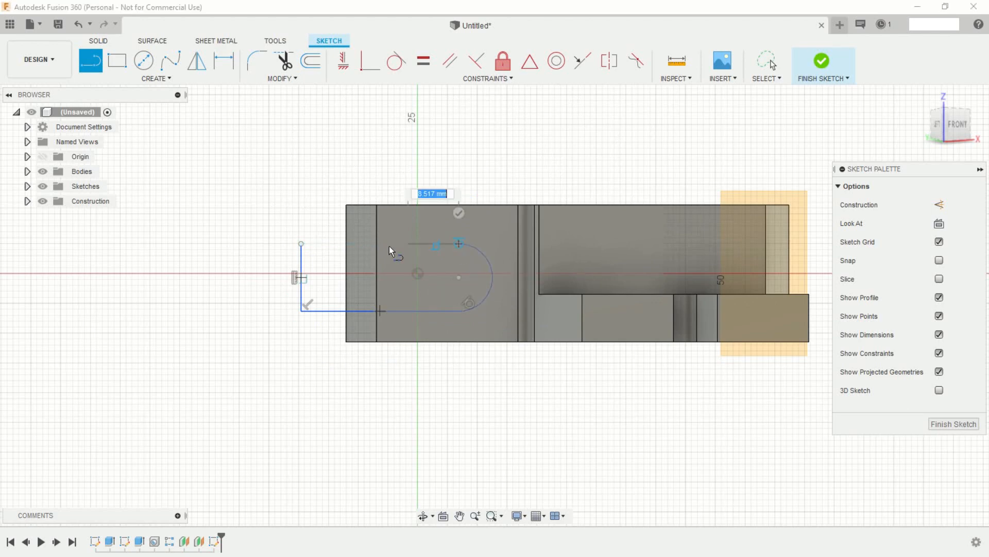
click(301, 243)
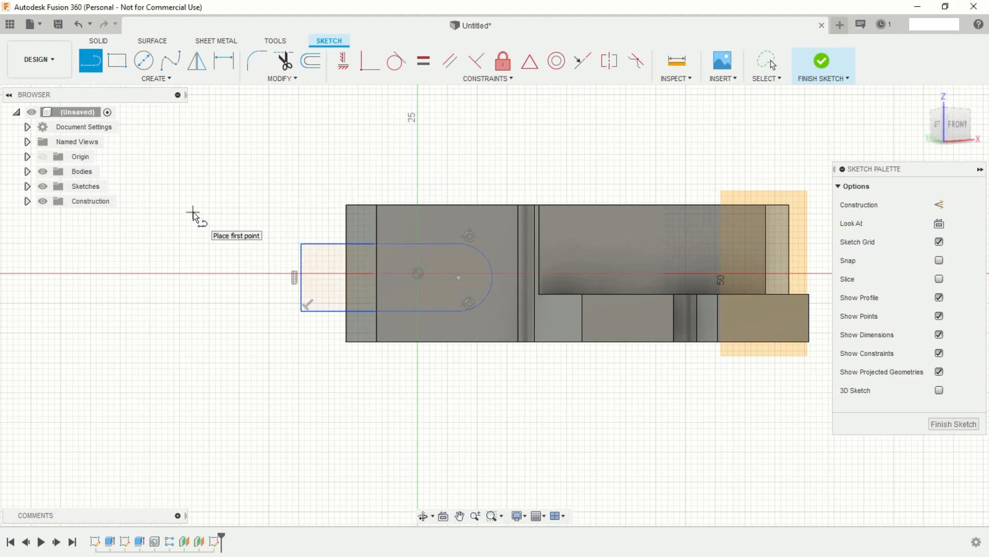
- Dimension the slot profile's straight vertical end to 10 mm
click(224, 61)
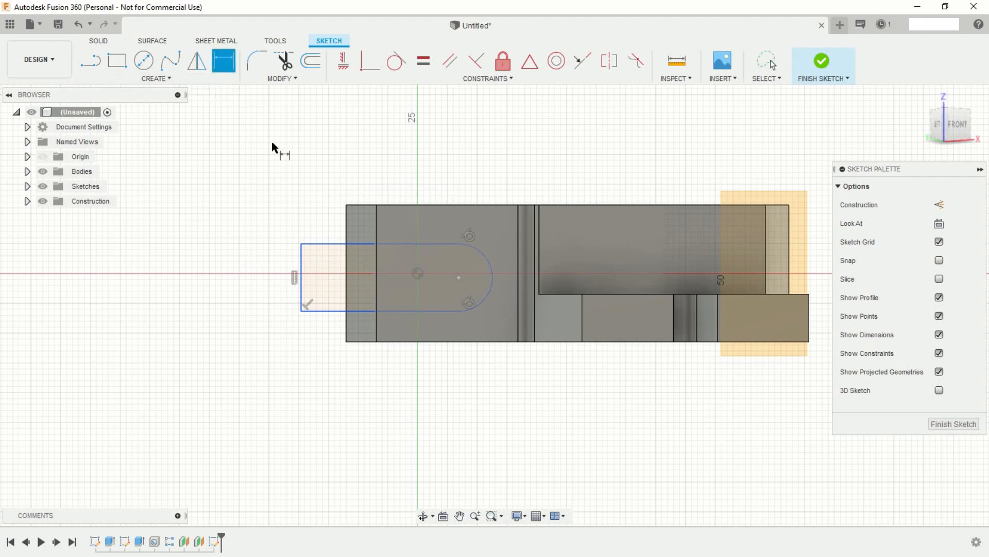
click(301, 264)
click(277, 258)
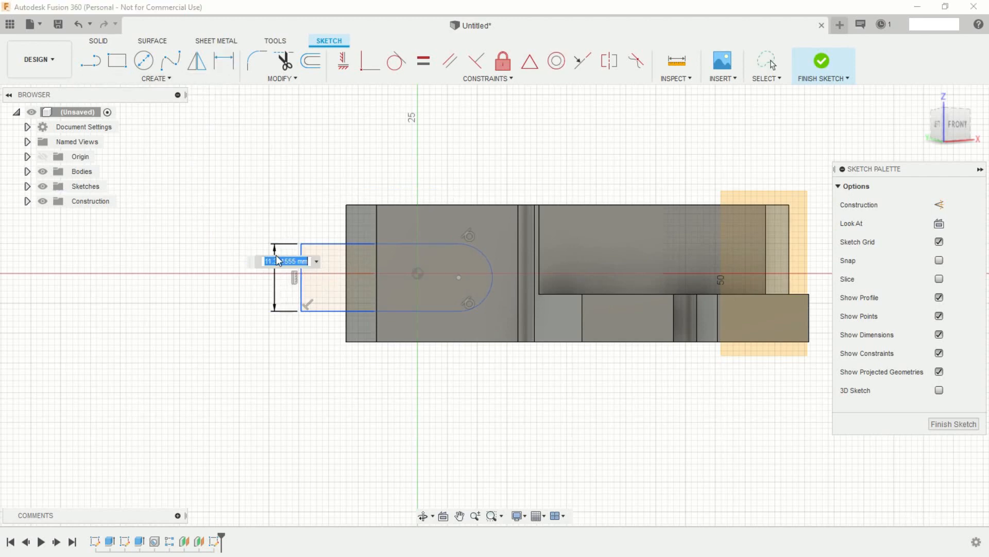
text(10)
key(Return)
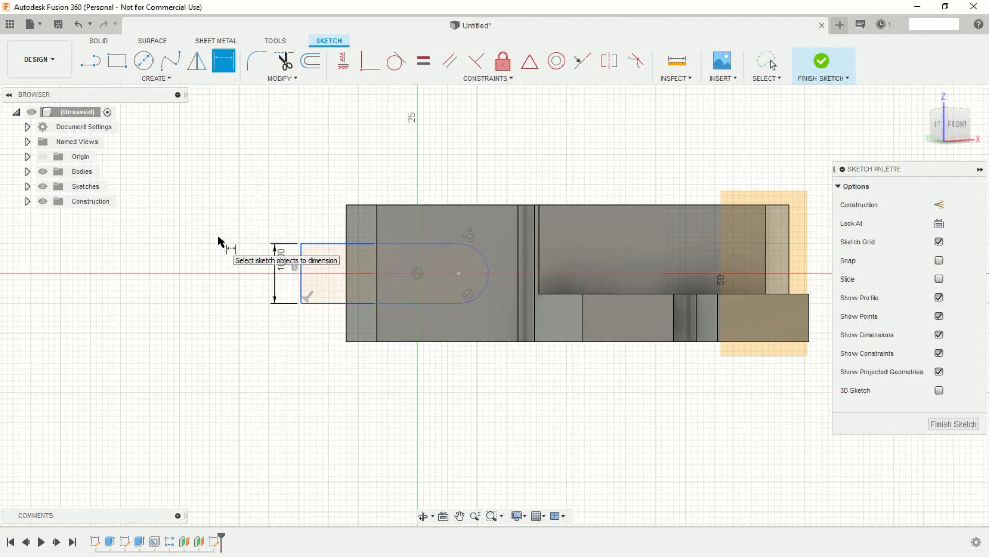
- Dimension the left slot profile's lower line to 13/2 mm from the arm's bottom edge
click(394, 304)
click(400, 341)
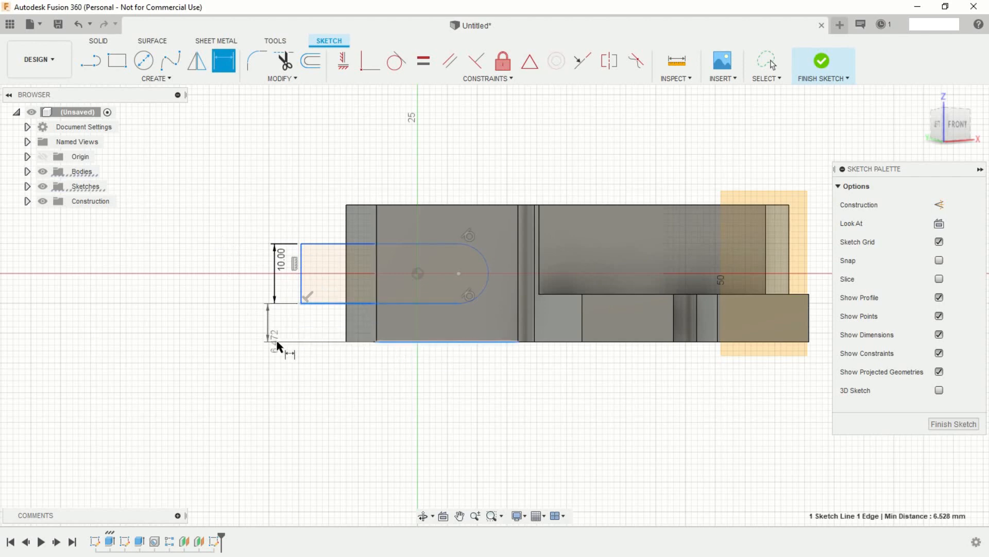
click(283, 355)
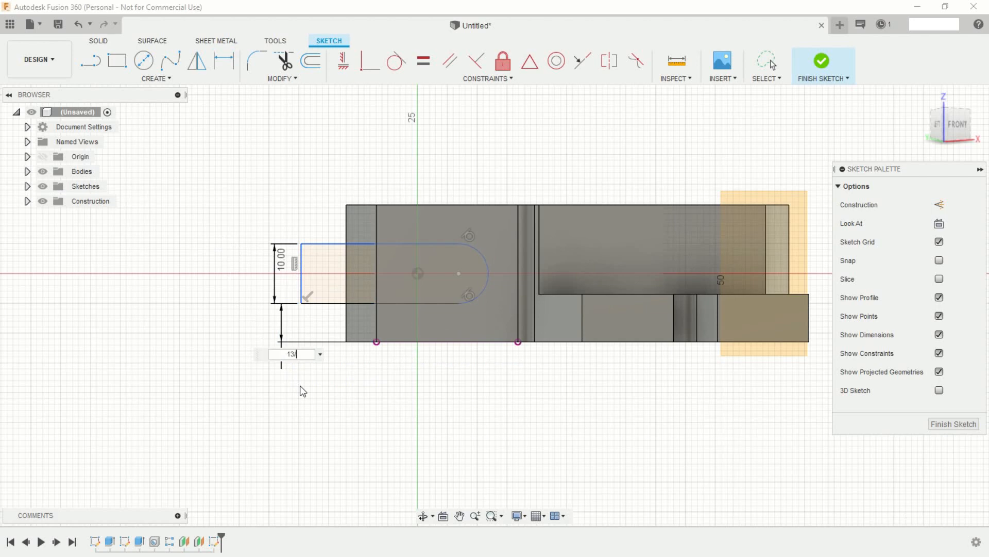
text(13/2)
key(Return)
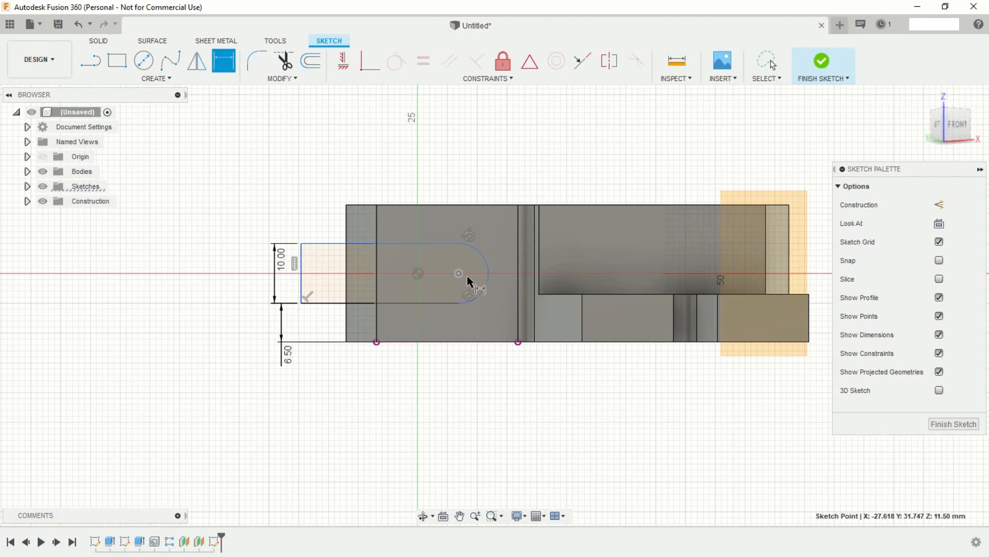
- Dimension the left slot's arc centre to 12.5 mm from the vertical edge at the inner end of the arm's long inner face
shift+middle_drag(472, 258, 506, 270)
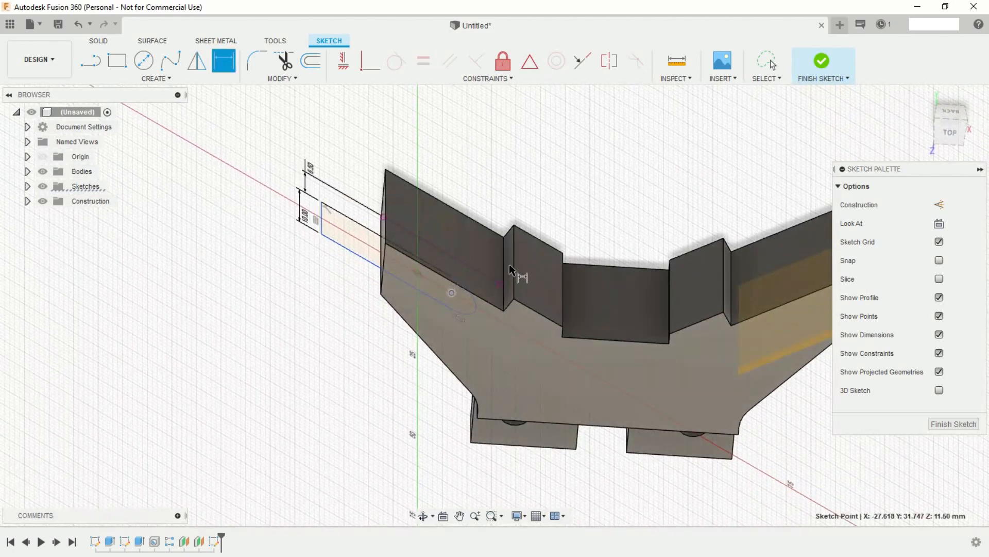
click(503, 264)
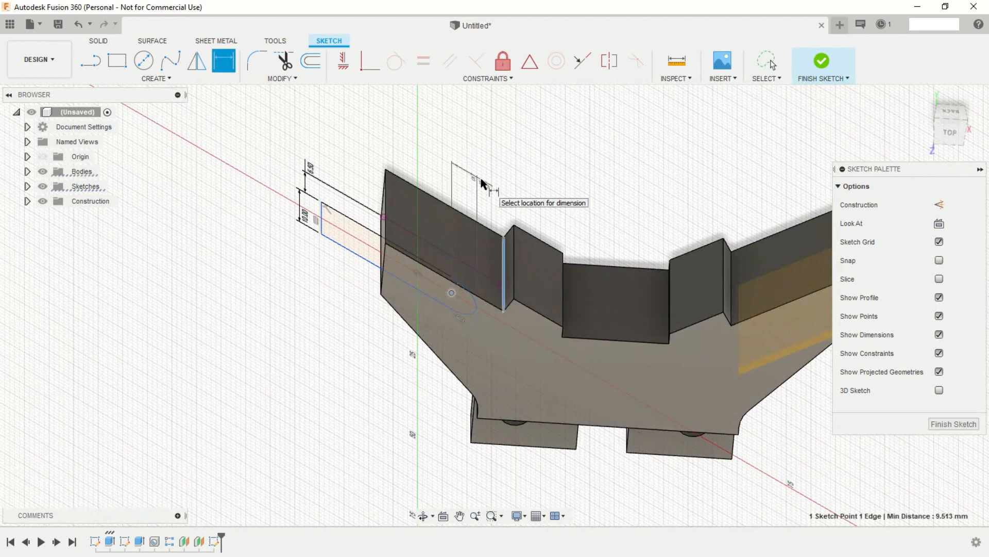
click(489, 177)
text(15)
key(Return)
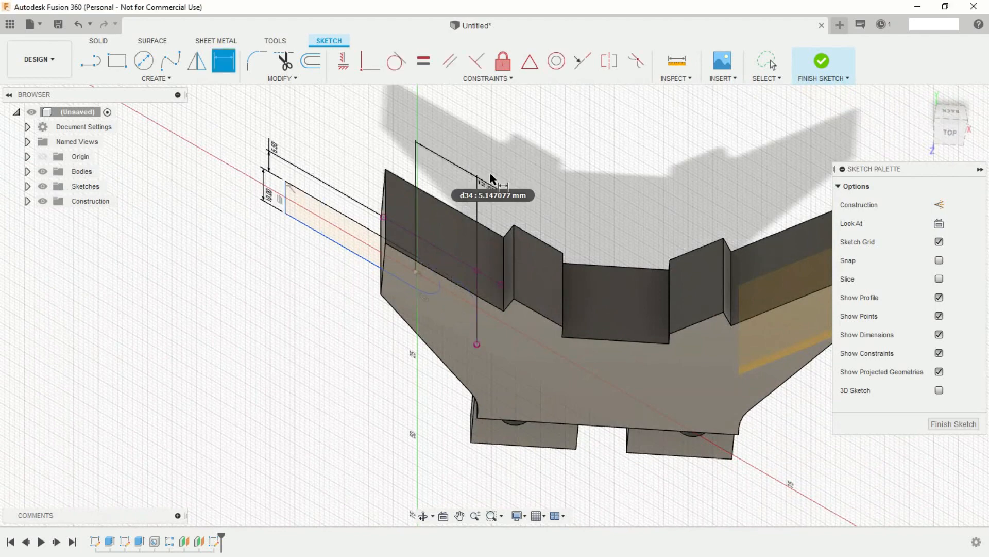
- Apply a horizontal constraint to the left slot profile's upper line and finish the sketch
shift+middle_drag(494, 364, 555, 233)
key(d)
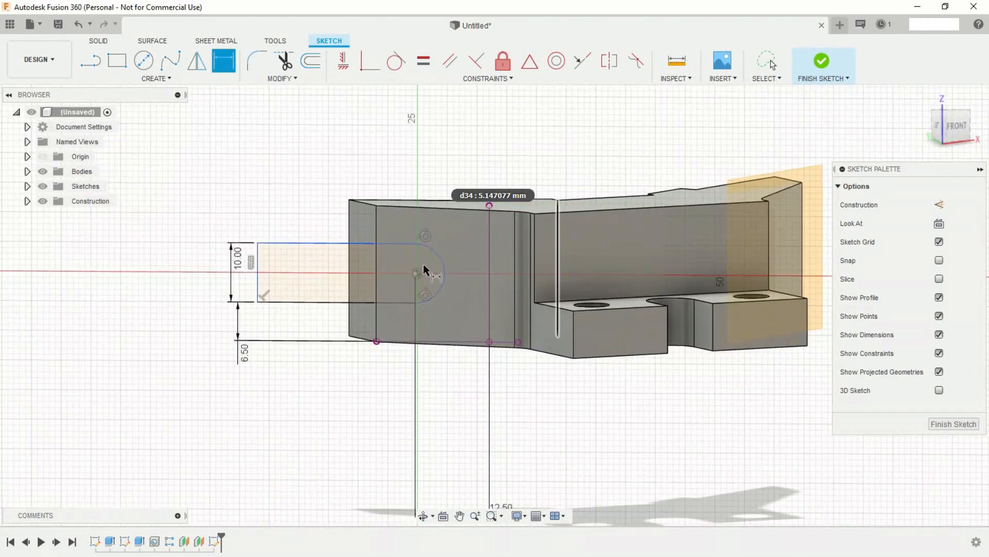
scroll(391, 269, up, 2)
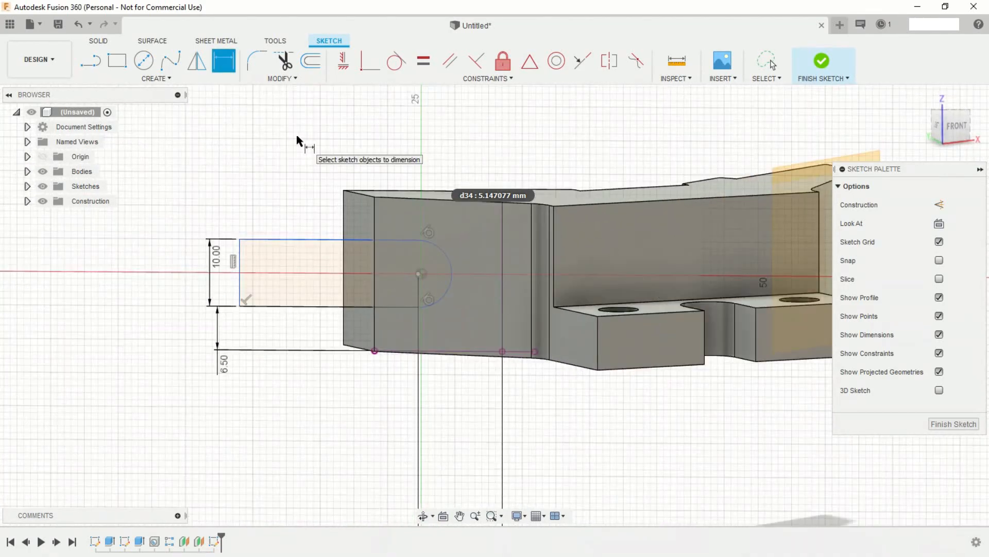
click(343, 60)
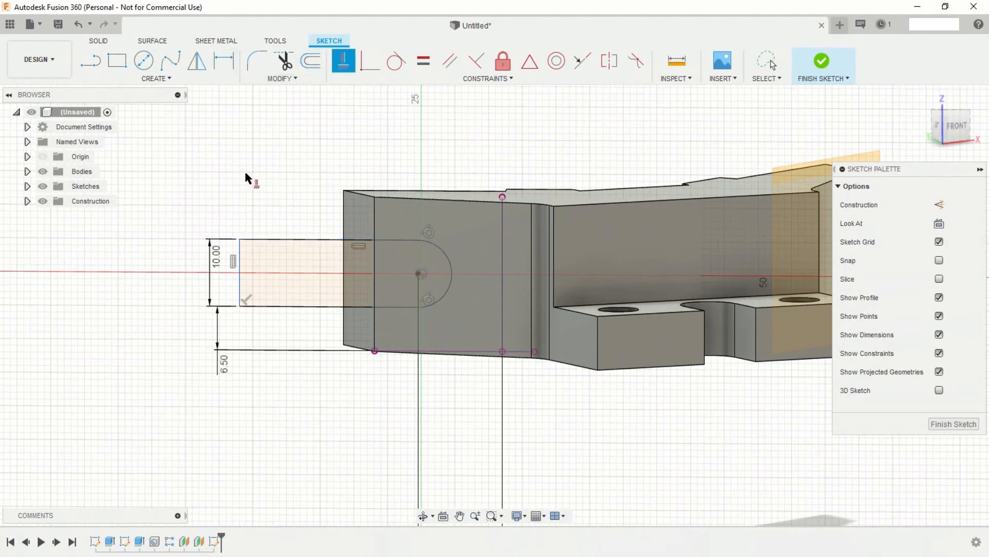
scroll(310, 195, down, 2)
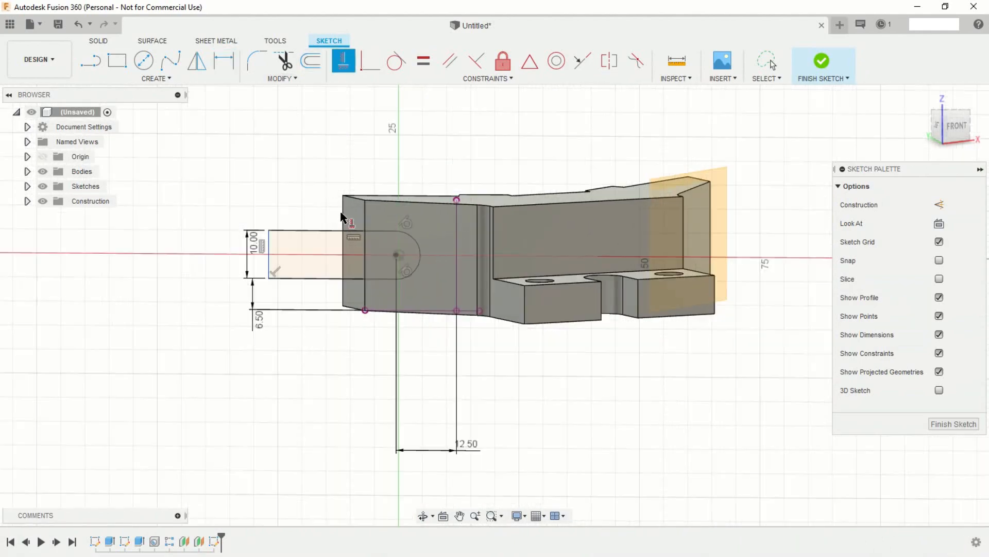
shift+middle_drag(477, 213, 634, 185)
click(344, 60)
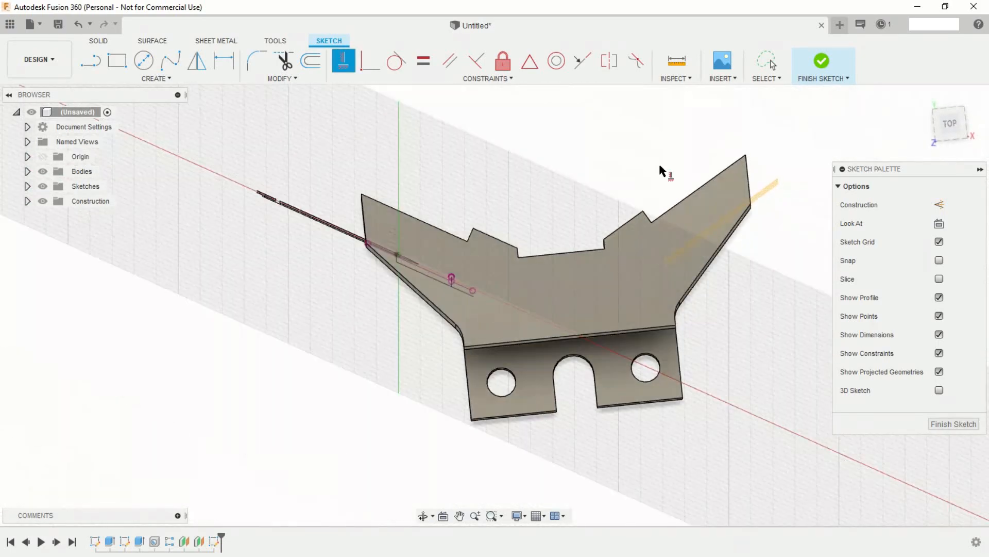
click(807, 75)
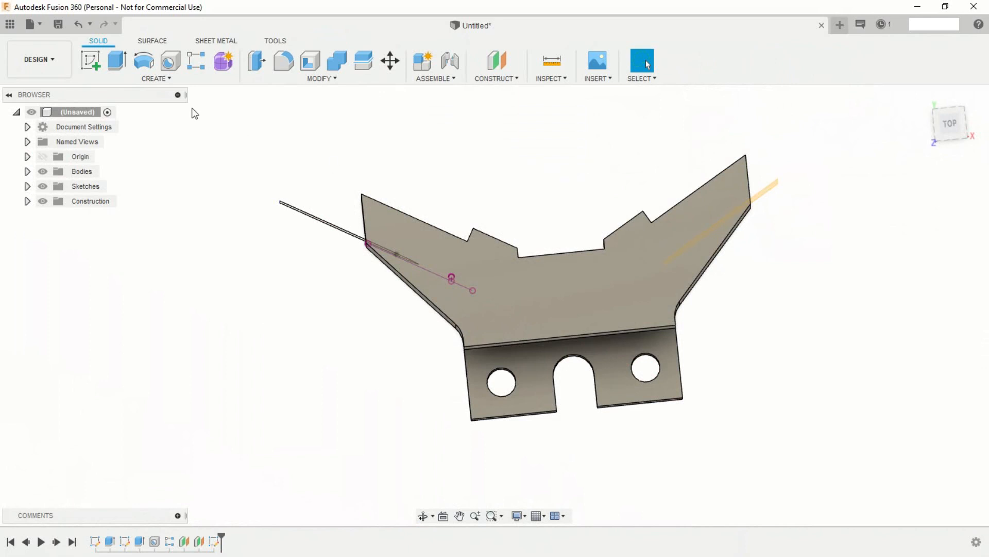
- Extrude the left slot profile about -16.5 mm toward the arm's outer side as a cut
click(115, 62)
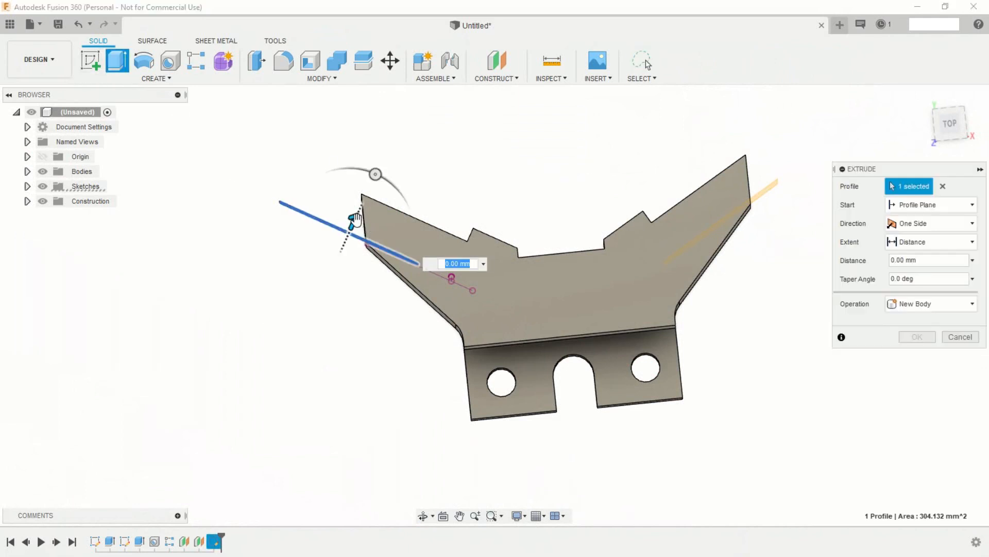
drag(356, 219, 310, 316)
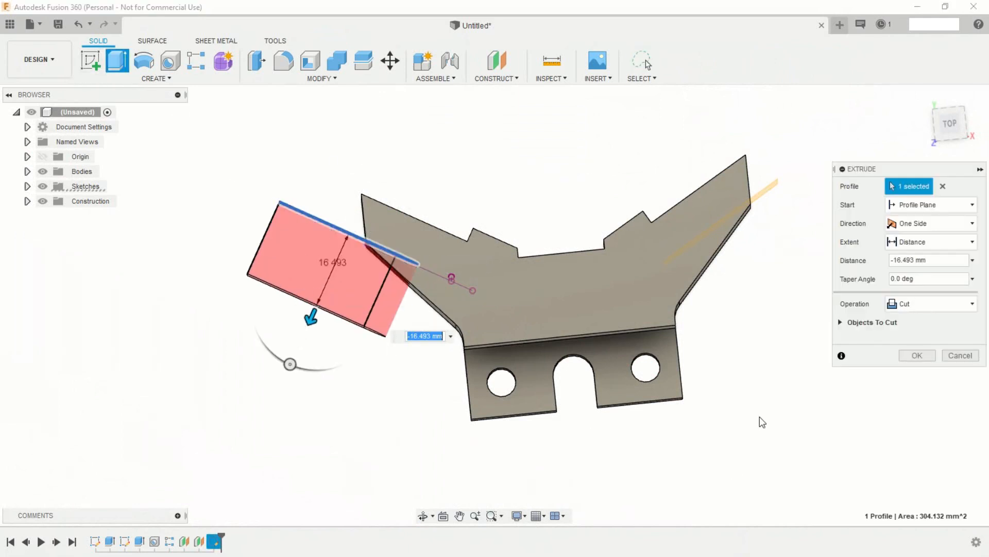
click(917, 355)
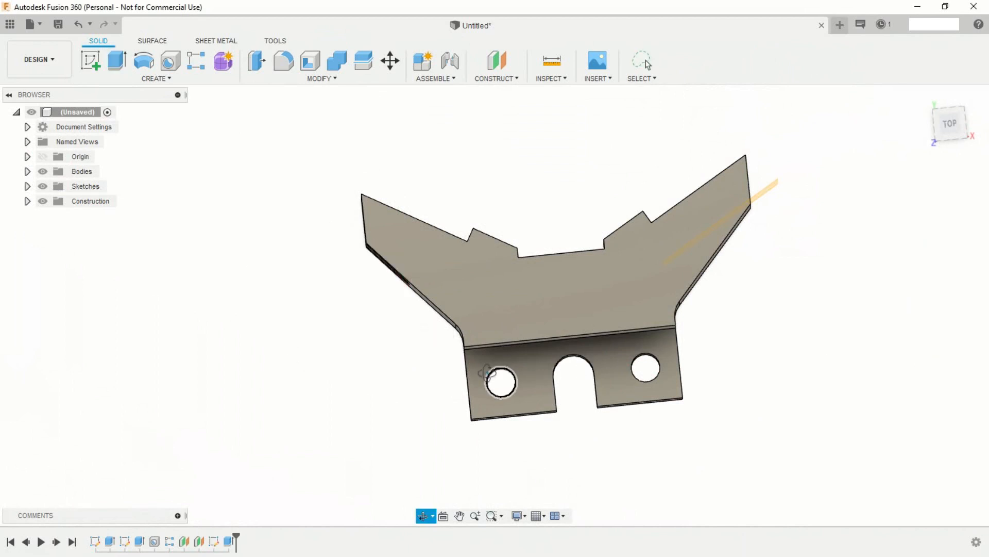
shift+middle_drag(486, 372, 494, 217)
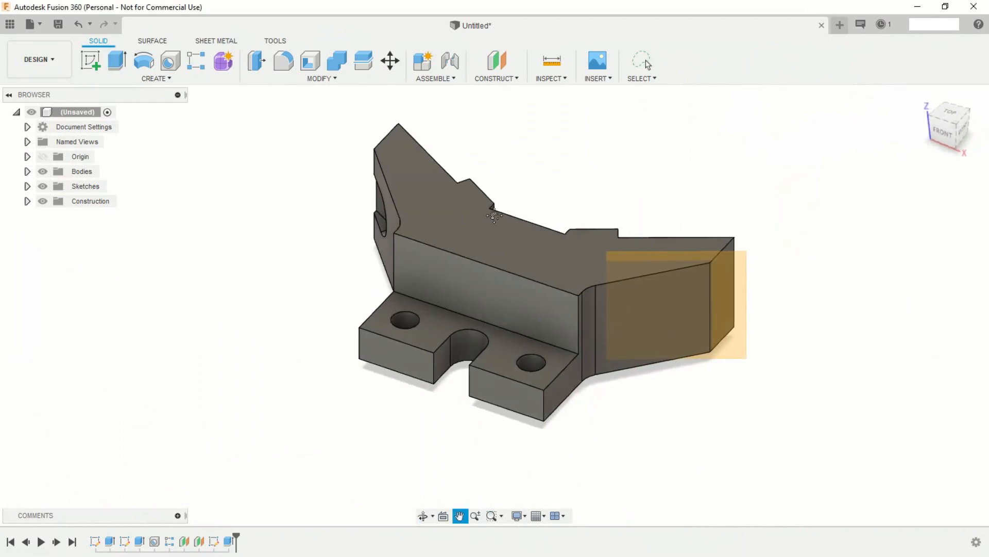
drag(494, 217, 372, 230)
key(Escape)
- On the right arm's construction plane, sketch a closed slot profile about 13 mm wide, rounded inside the arm and straight-ended beyond its tip
click(89, 63)
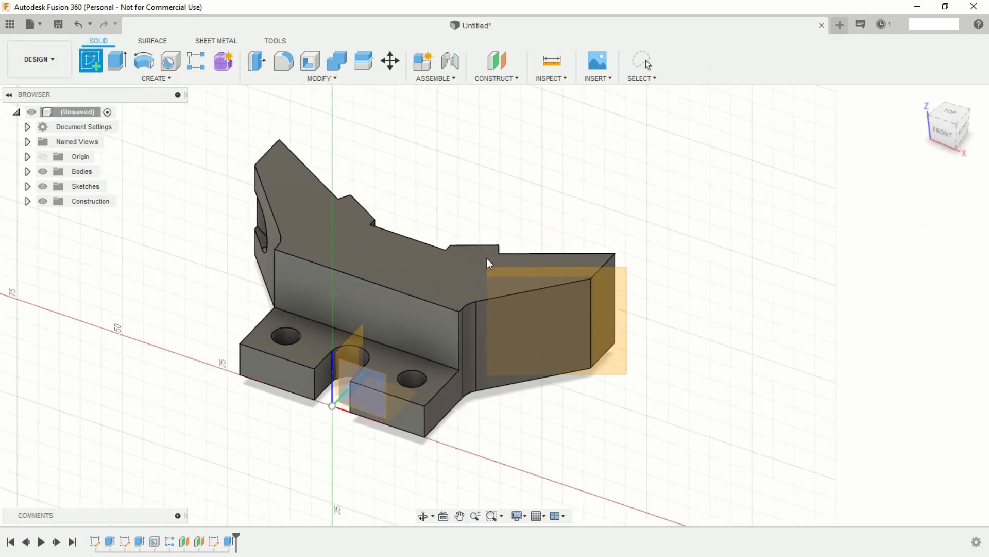
click(621, 310)
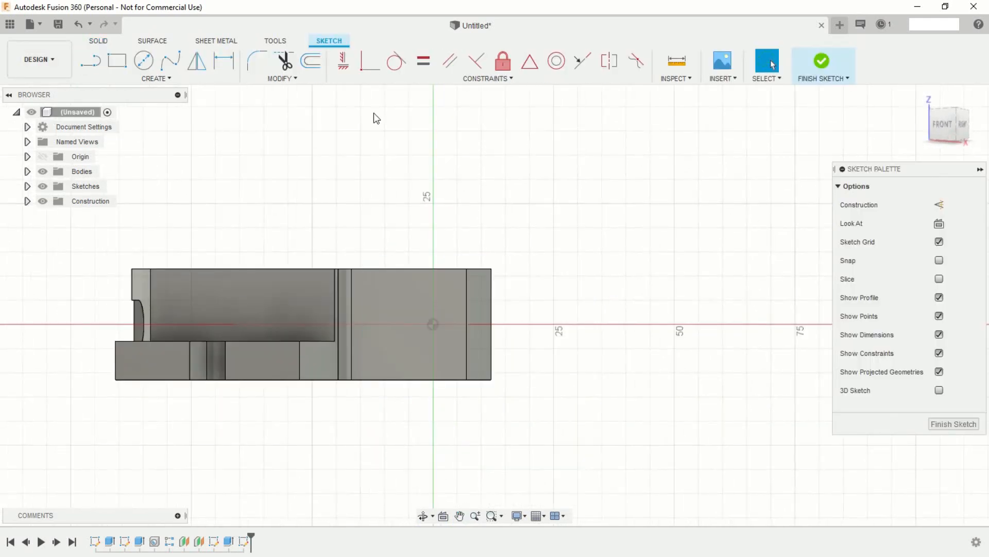
click(91, 61)
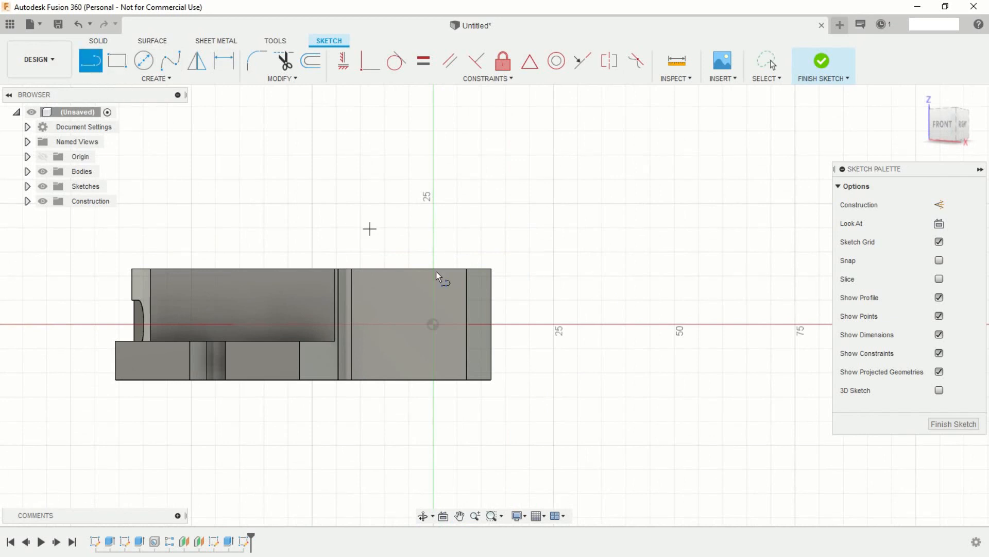
click(537, 295)
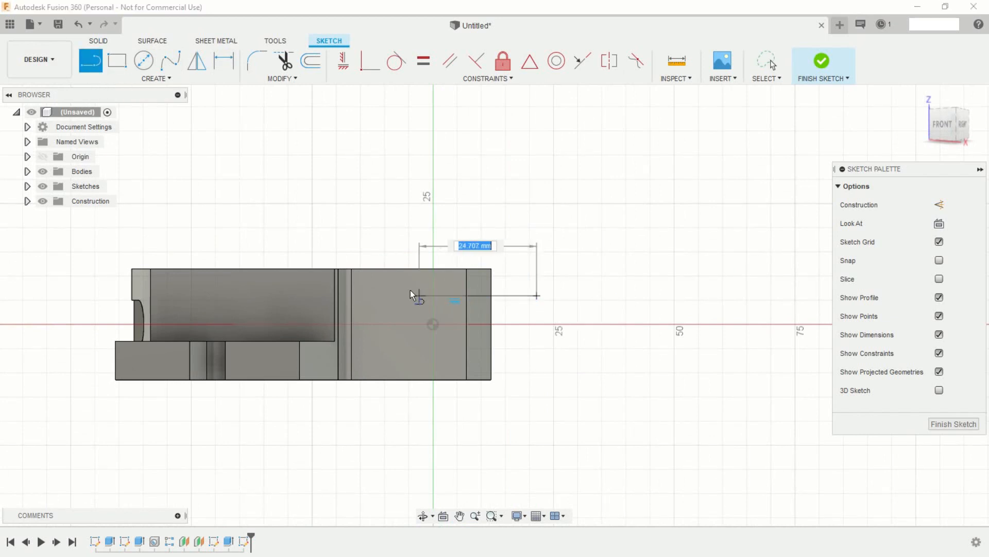
drag(406, 296, 407, 359)
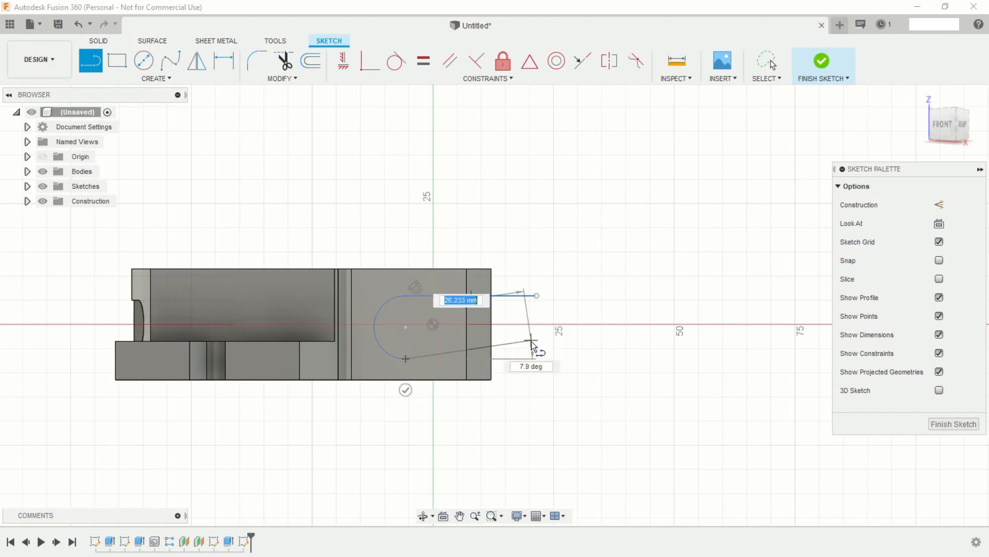
click(537, 359)
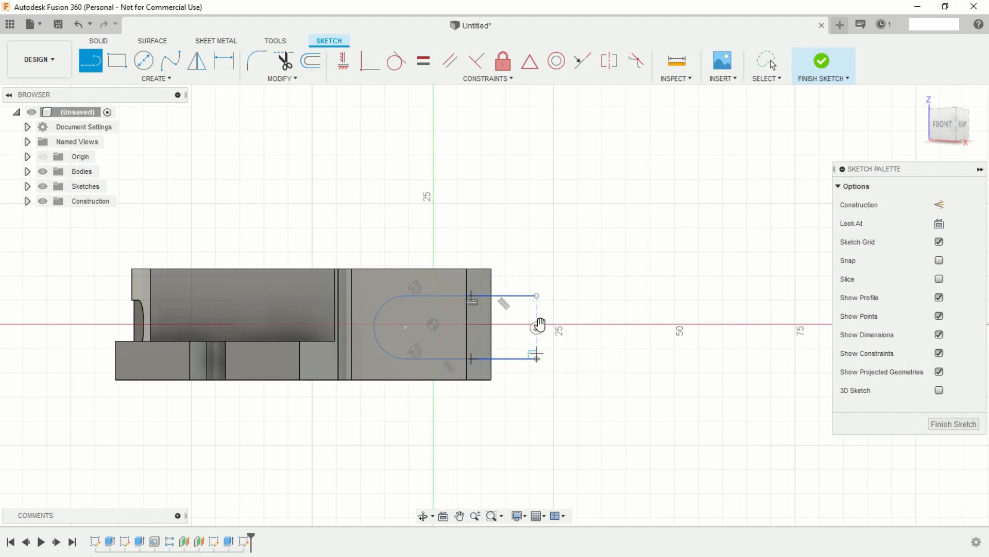
click(538, 297)
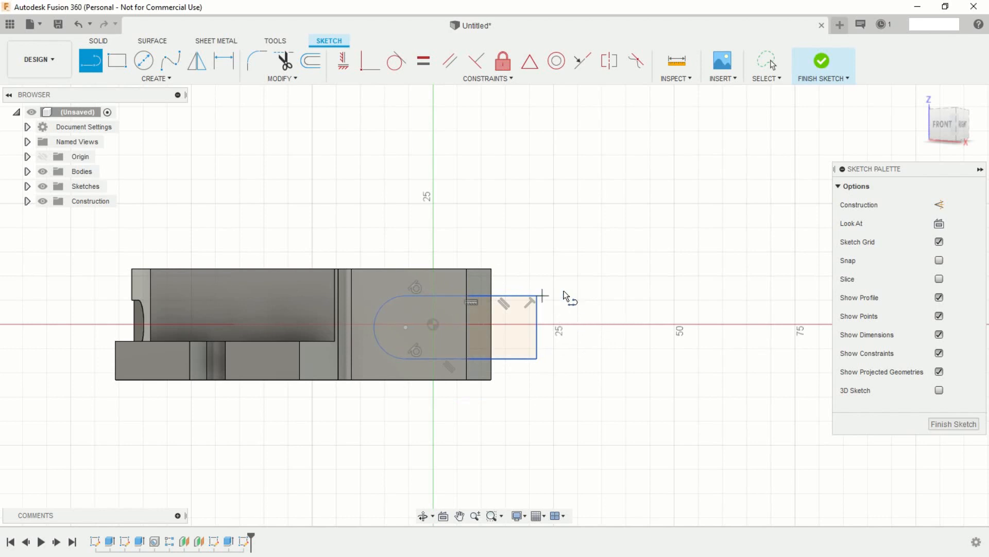
key(Escape)
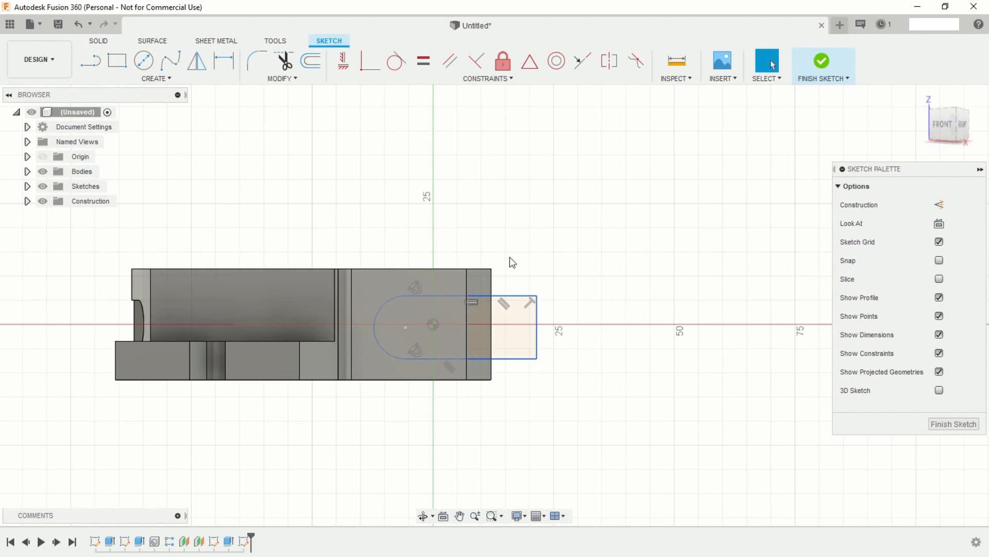
- Dimension the right slot profile's straight vertical end to 10 mm
click(224, 60)
click(537, 323)
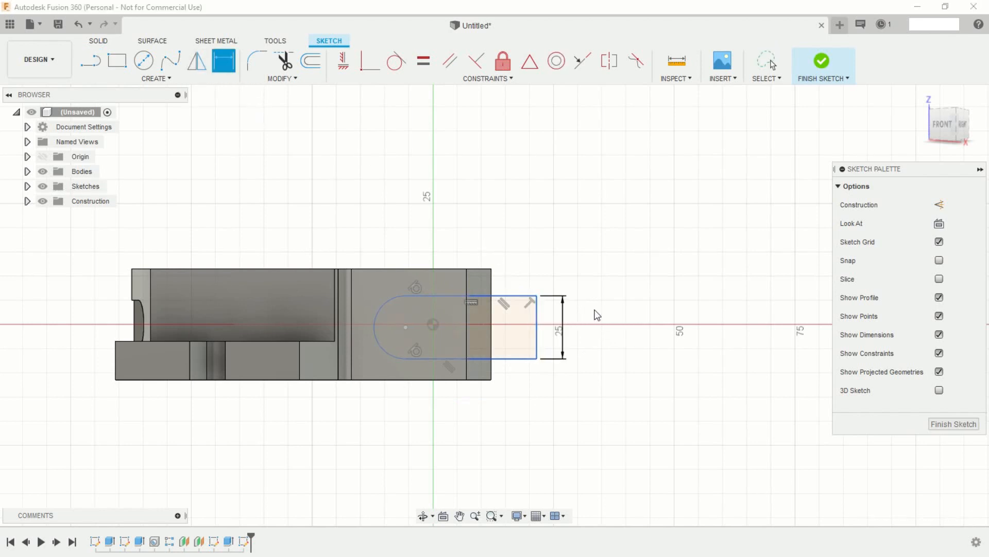
click(564, 326)
text(10)
key(Return)
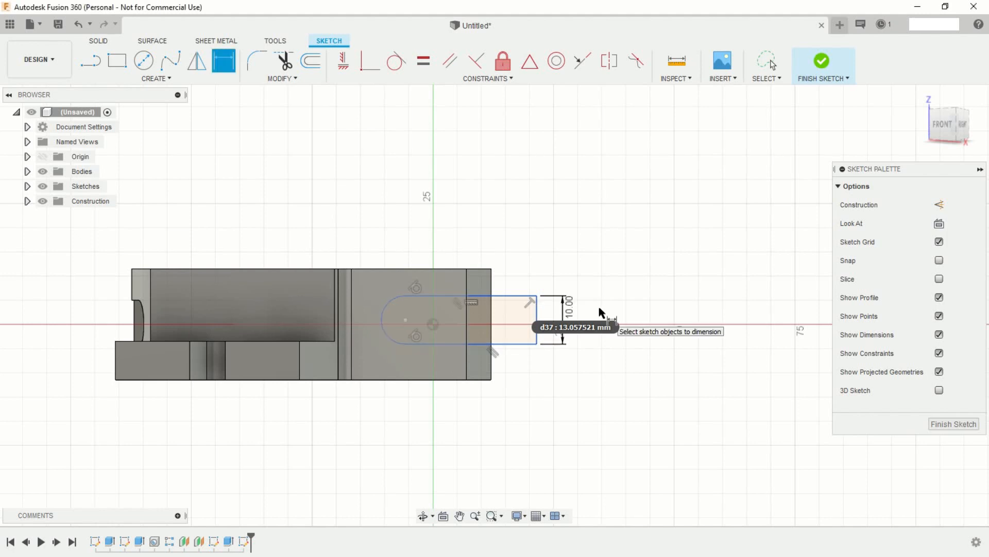
- Dimension the right slot profile's lower line to 13/2 mm from the arm's bottom edge
click(482, 348)
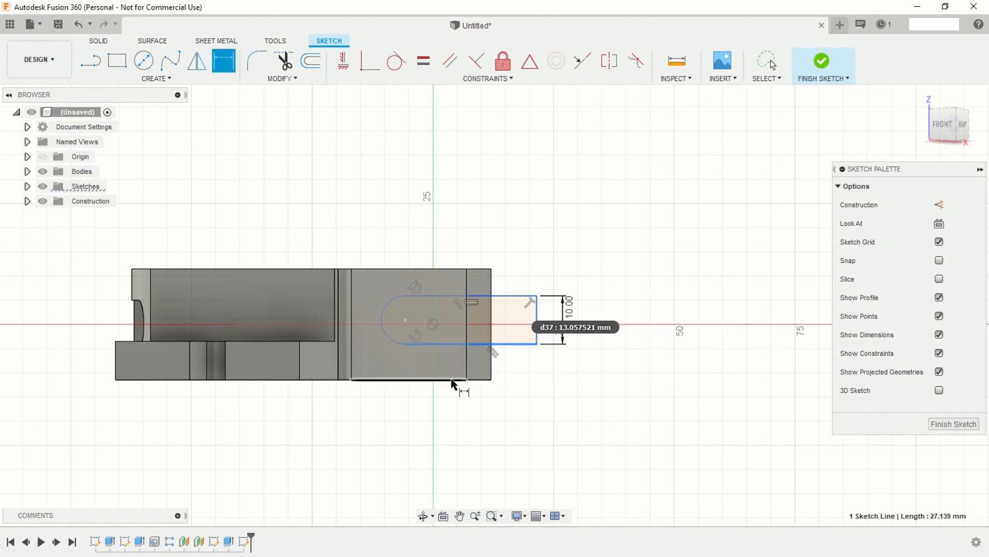
click(458, 381)
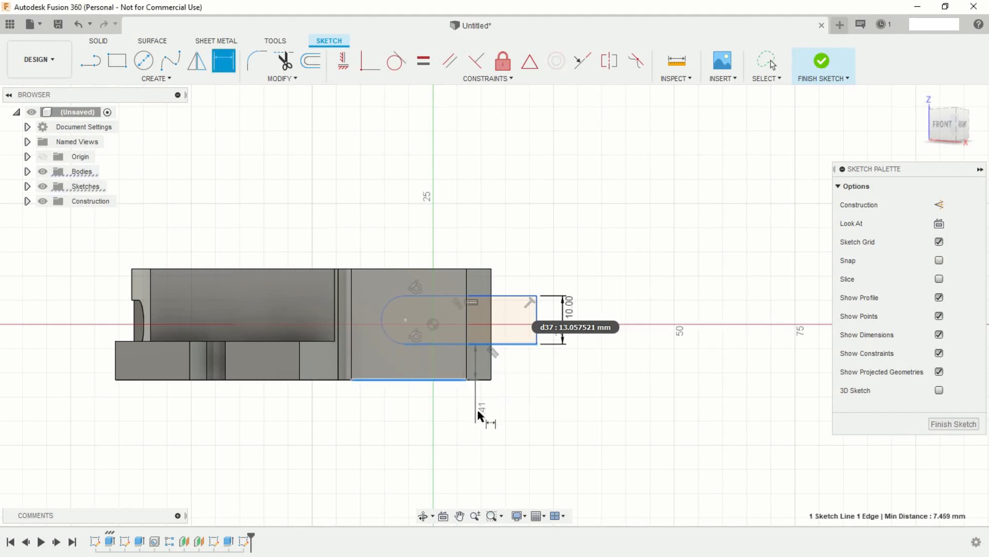
click(545, 412)
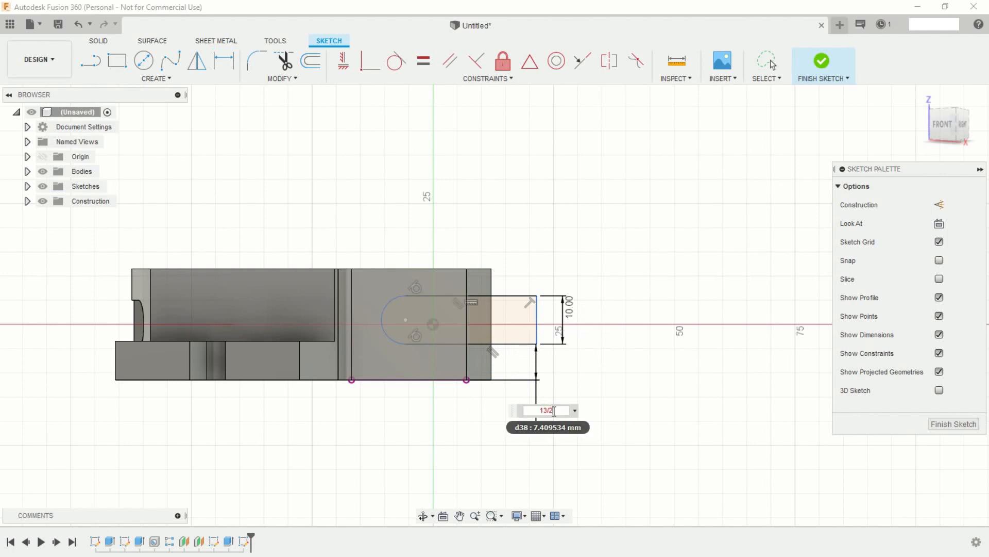
text(13/2)
key(Return)
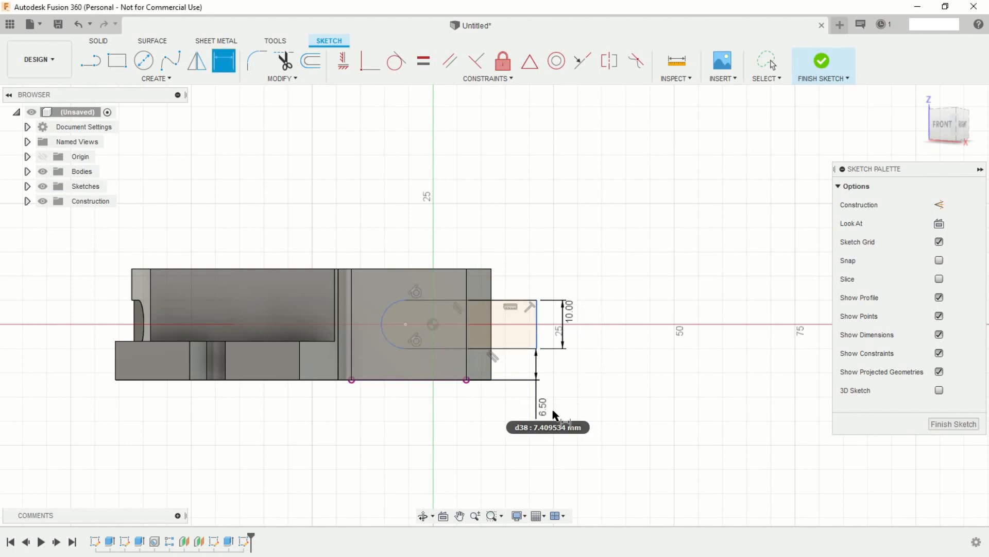
- Dimension the right slot's arc centre to 12.5 mm from the vertical edge at the long inner face's inner end, and finish the sketch
click(406, 325)
shift+middle_drag(435, 236, 387, 314)
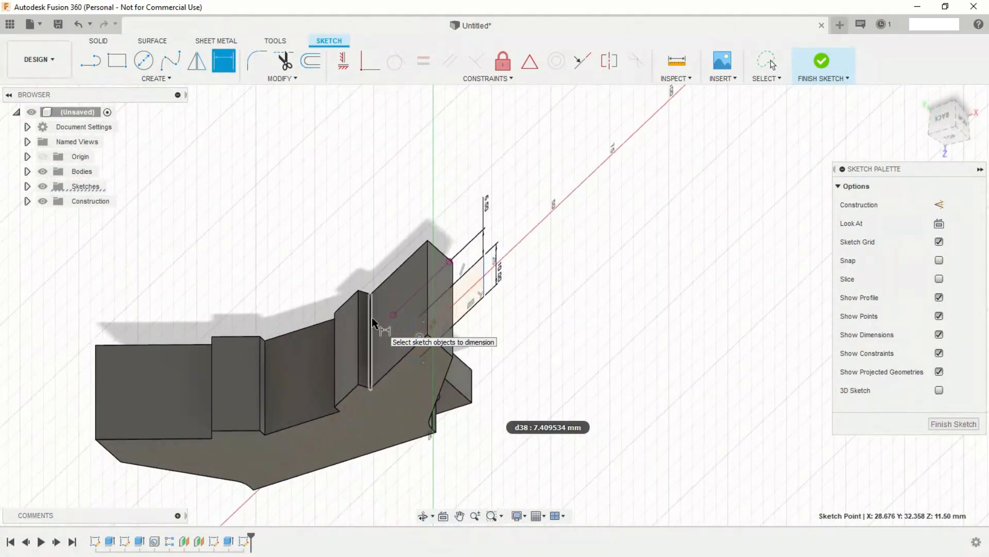
click(372, 324)
click(387, 232)
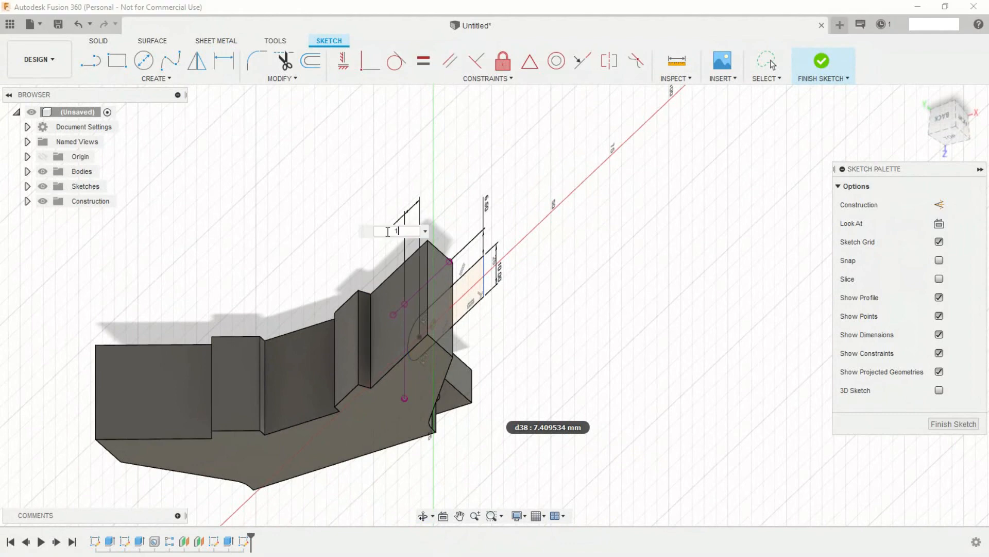
text(12.5)
key(Return)
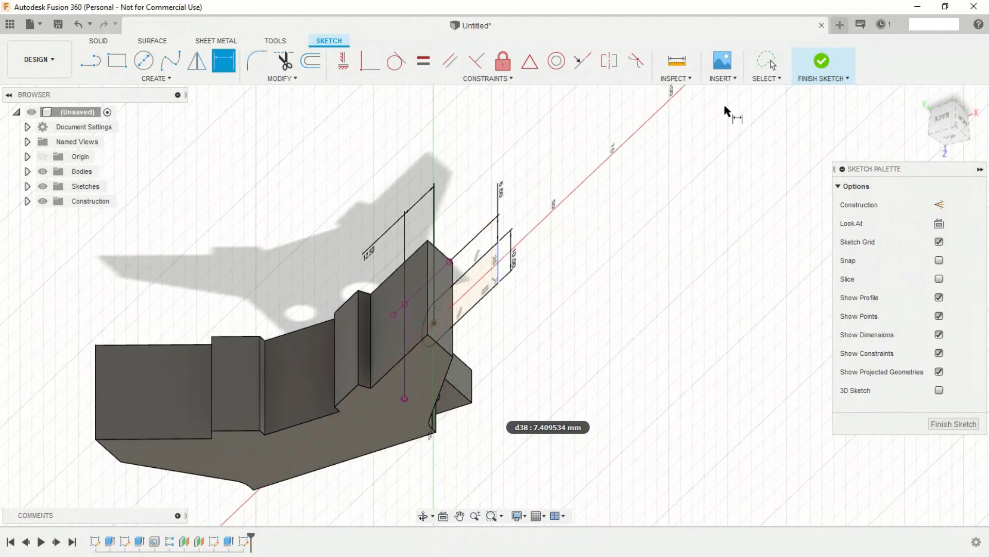
click(822, 62)
shift+middle_drag(426, 326, 438, 227)
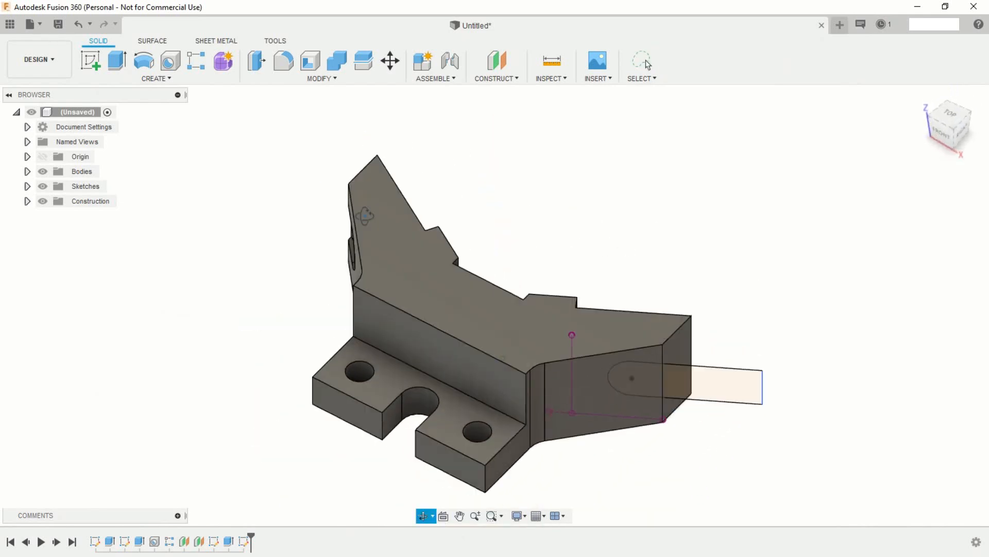
middle_drag(506, 242, 459, 201)
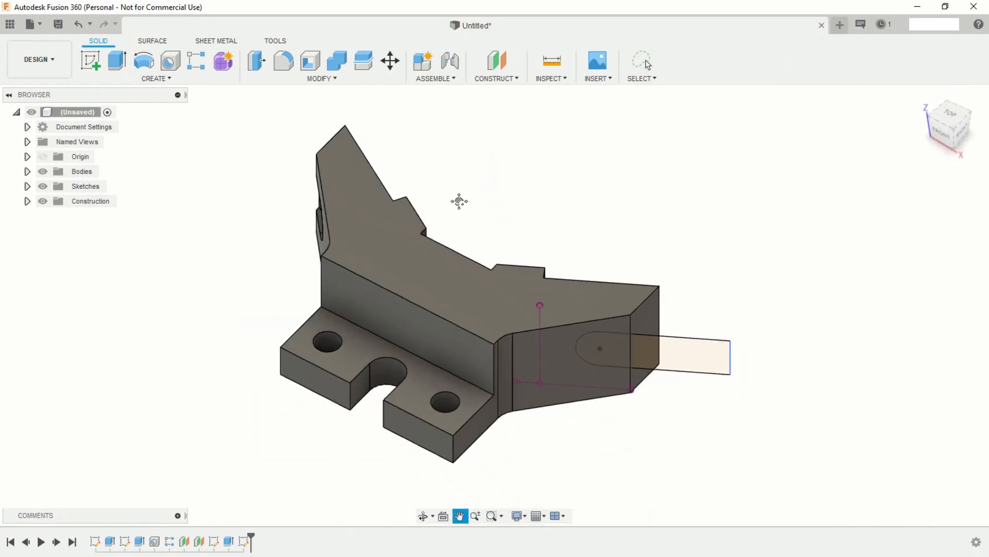
- Extrude the right slot profile as a cut, about -24.66 mm from its sketch plane through the outer face of the arm
click(118, 62)
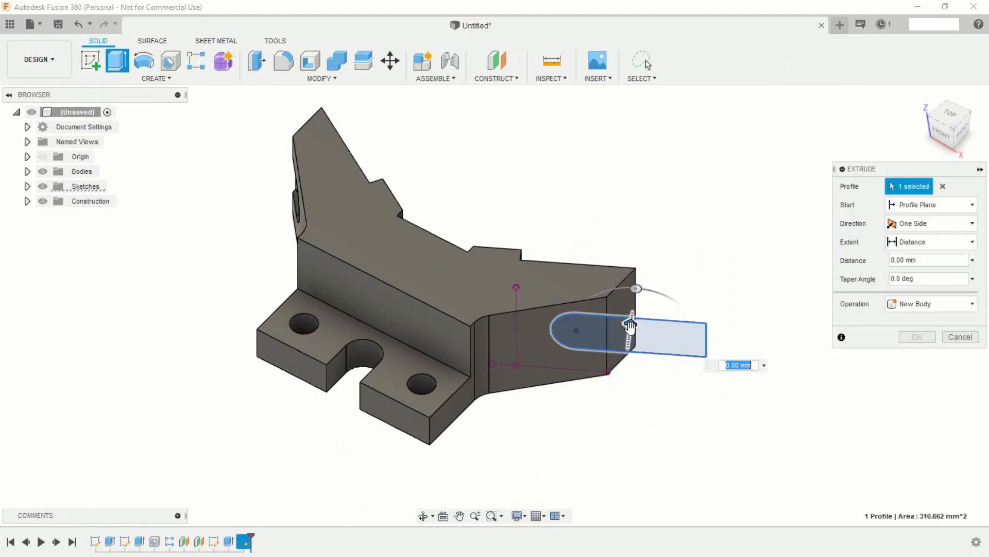
drag(630, 325, 618, 428)
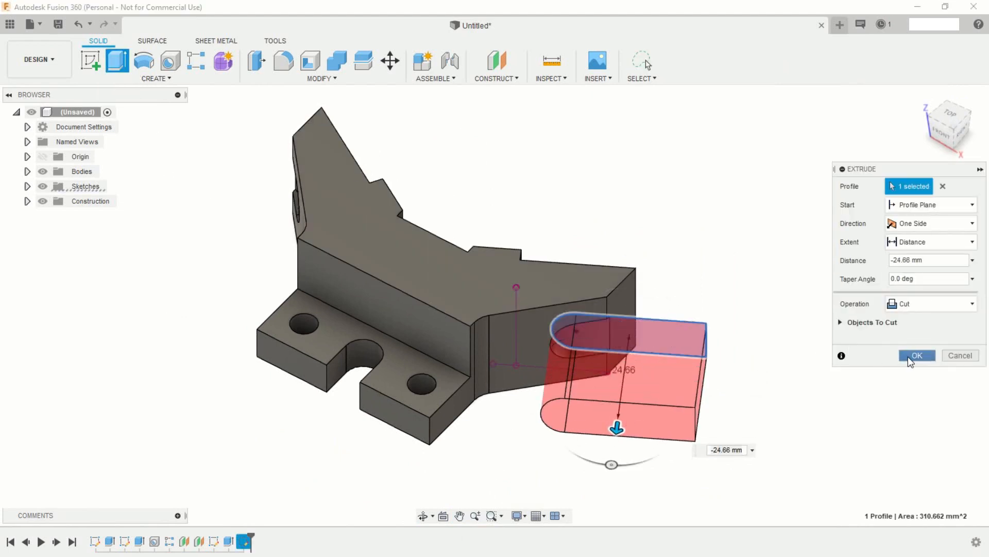
click(910, 359)
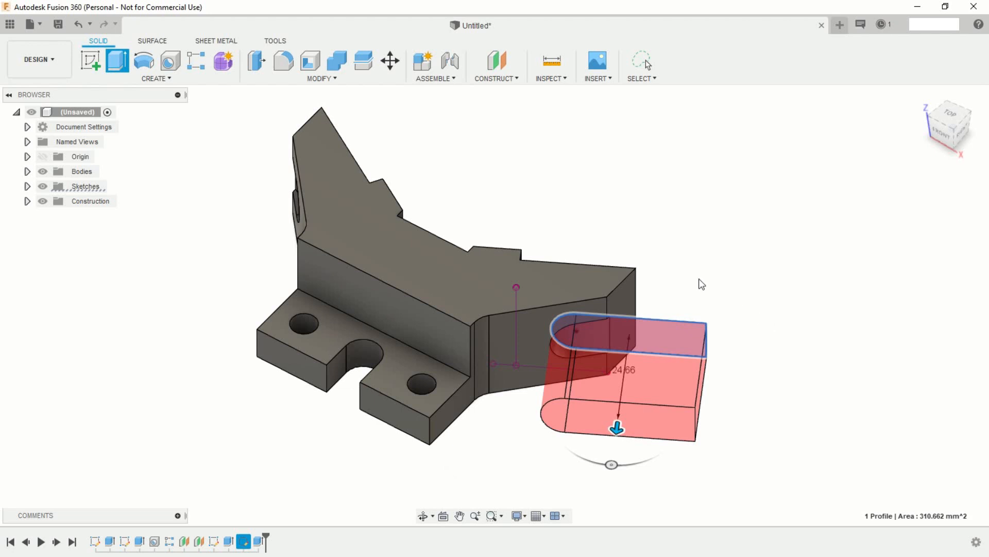
- Place a hole on the flat floor of the right arm's slot, centred on the slot's rounded end
shift+middle_drag(422, 386, 283, 393)
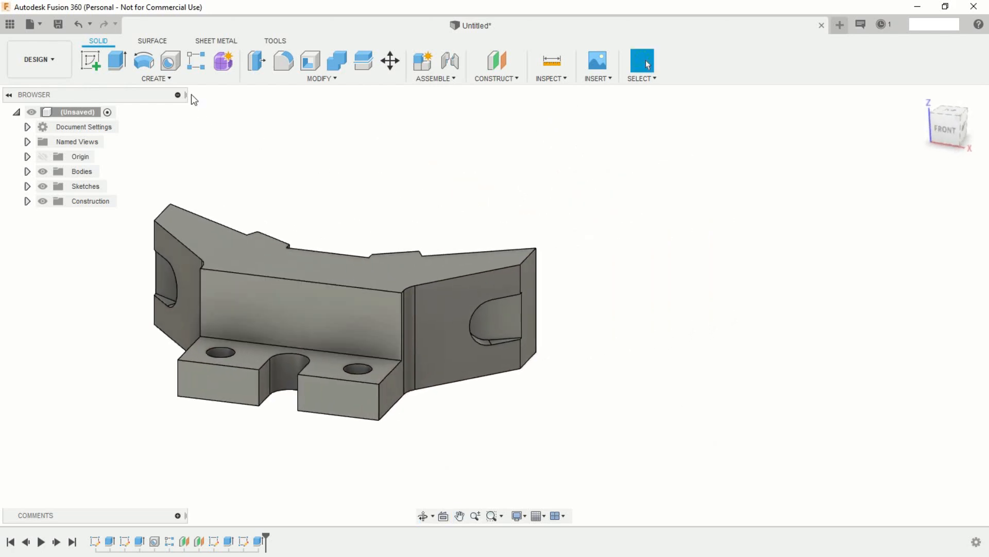
click(170, 60)
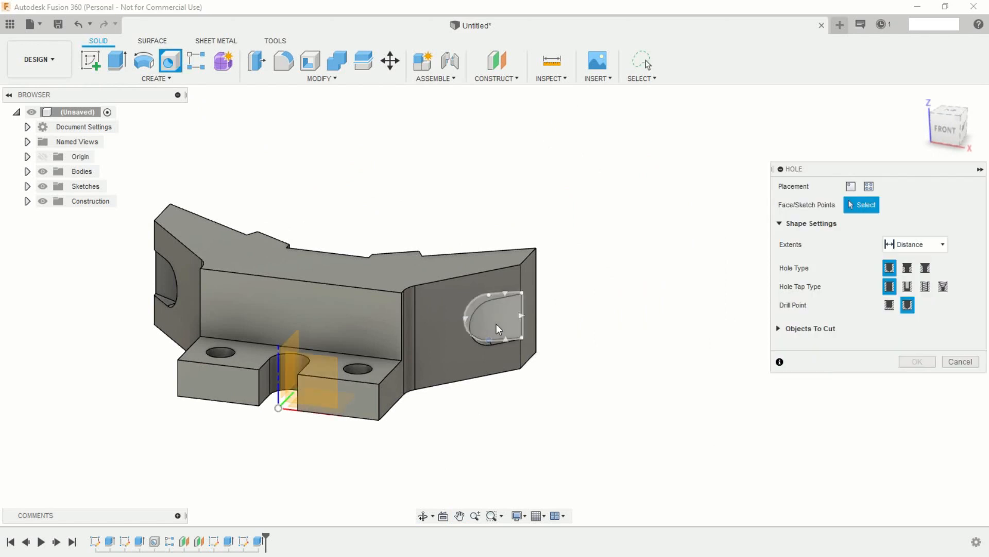
click(500, 321)
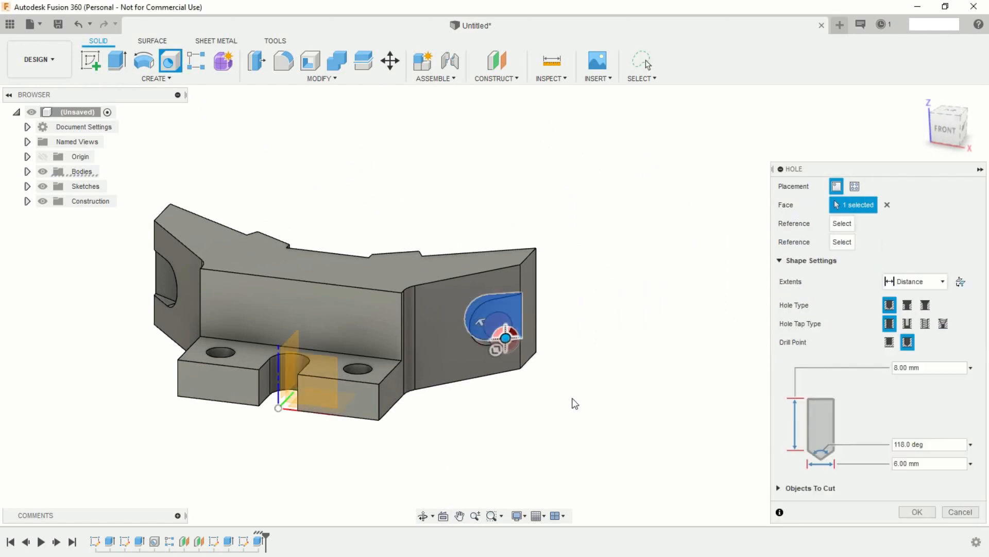
scroll(575, 402, up, 8)
shift+middle_drag(455, 386, 457, 384)
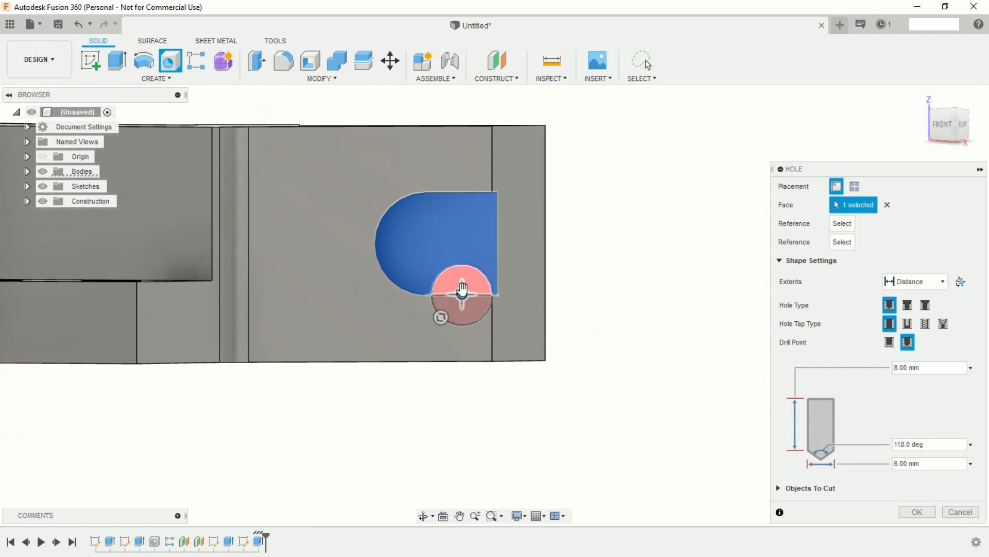
drag(463, 293, 426, 242)
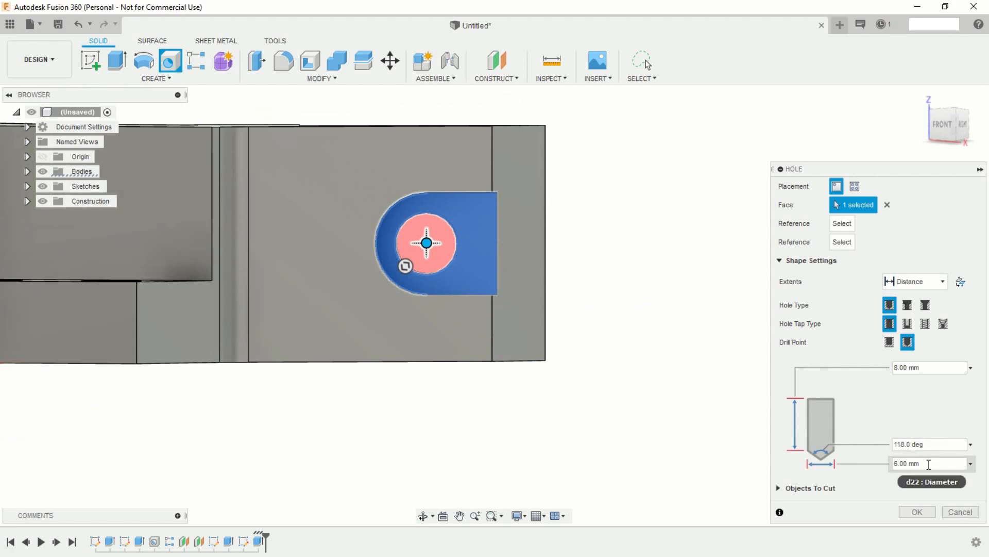
- Set the right slot hole's diameter to 5.5 mm and its extents to All, and create the hole
click(897, 464)
text(5)
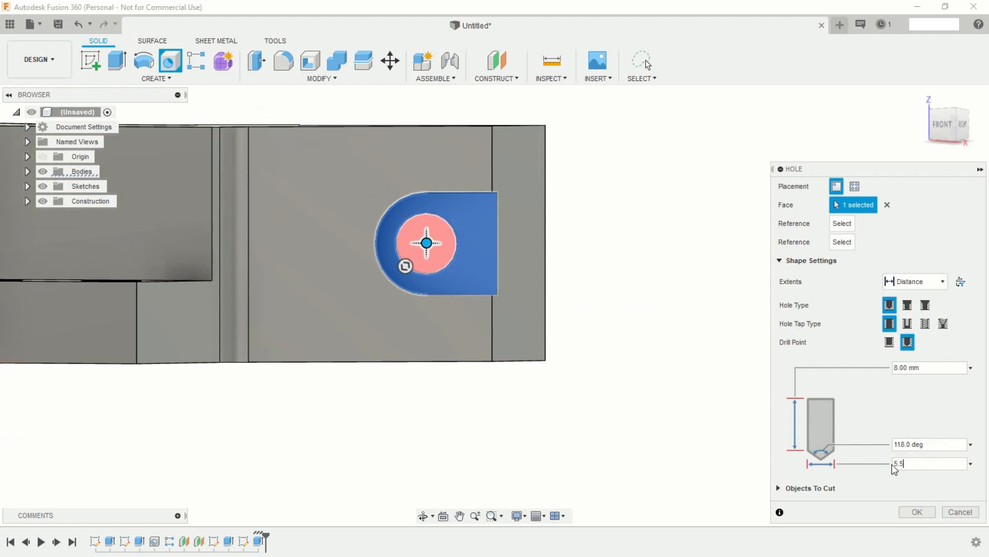
text(.5)
click(941, 281)
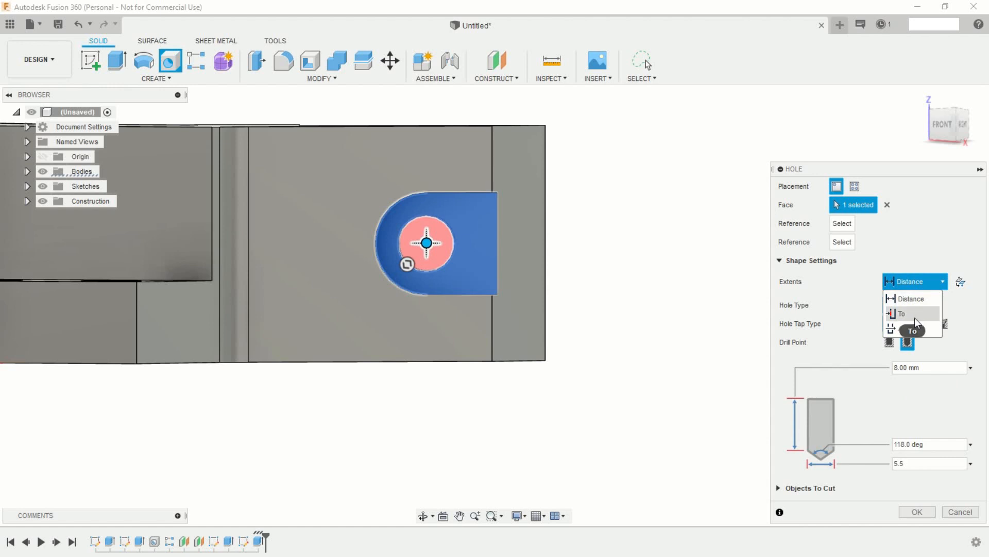
click(905, 327)
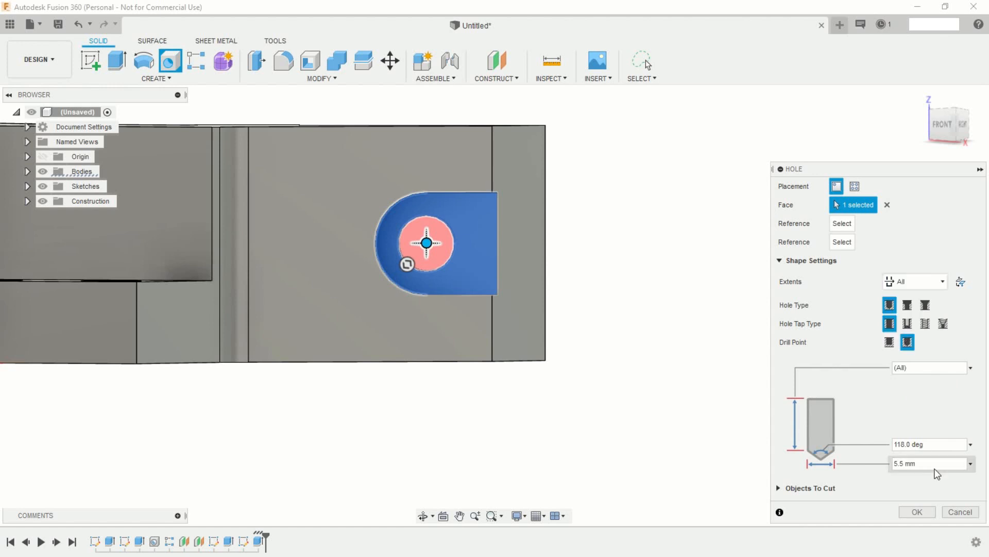
click(917, 511)
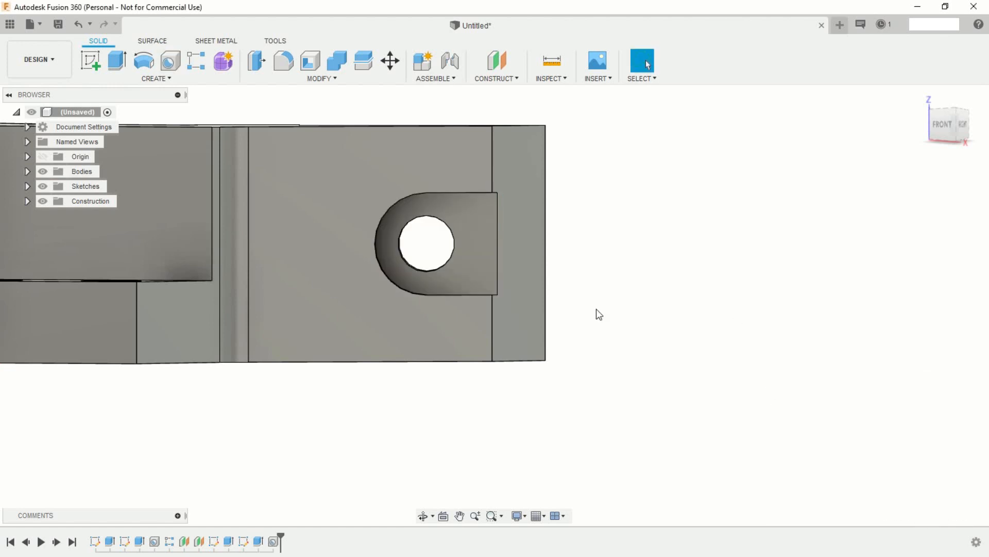
- Add a 5.5 mm hole with extents All on the left slot's floor, centred on the slot's rounded end
scroll(598, 320, down, 5)
middle_drag(340, 330, 437, 324)
scroll(373, 332, up, 6)
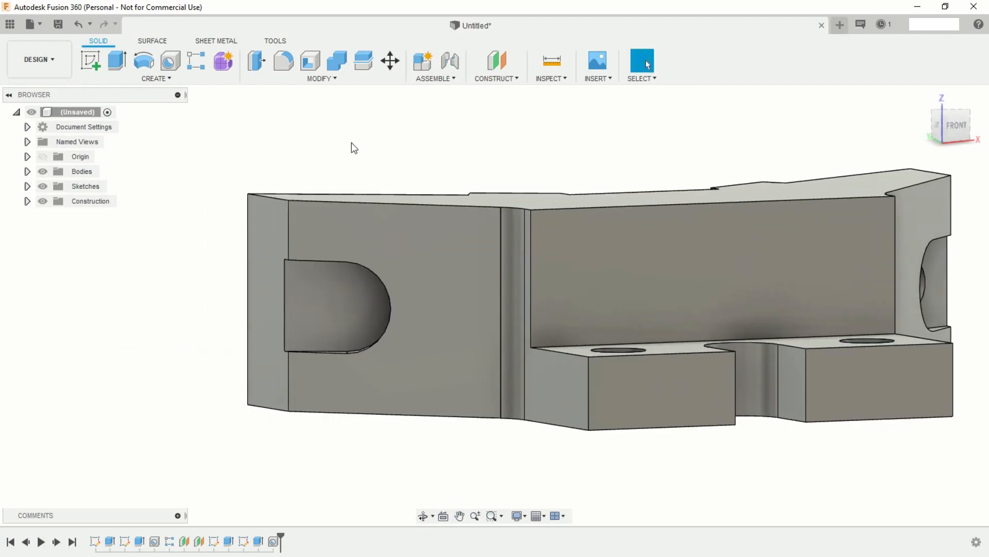
click(170, 64)
click(323, 304)
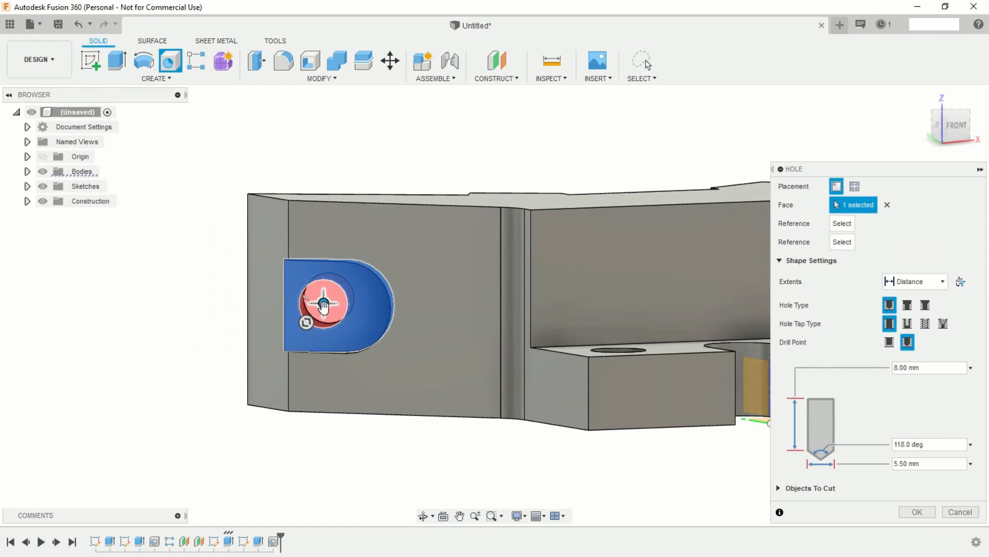
mouse_move(323, 306)
mouse_down()
mouse_move(363, 320)
mouse_move(347, 309)
mouse_up()
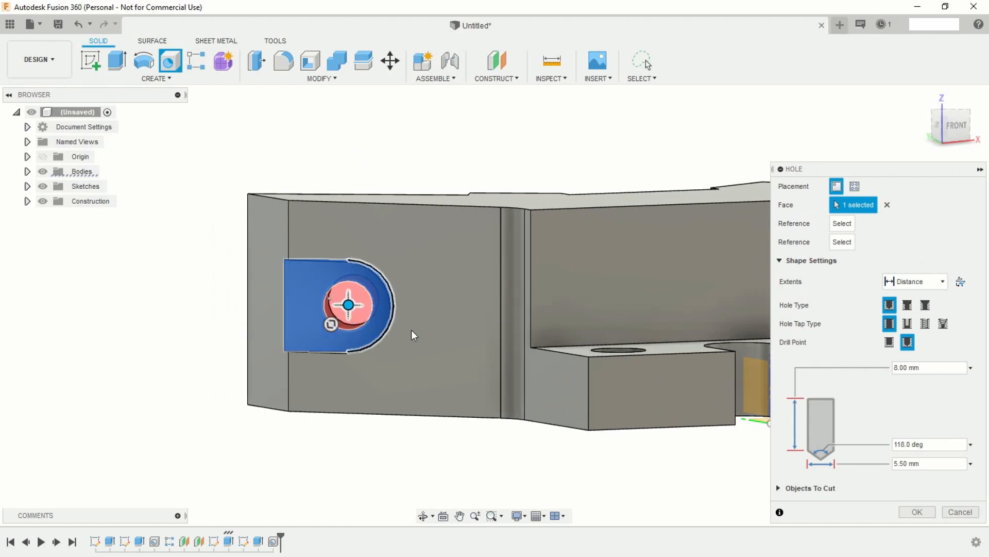
click(912, 282)
click(904, 327)
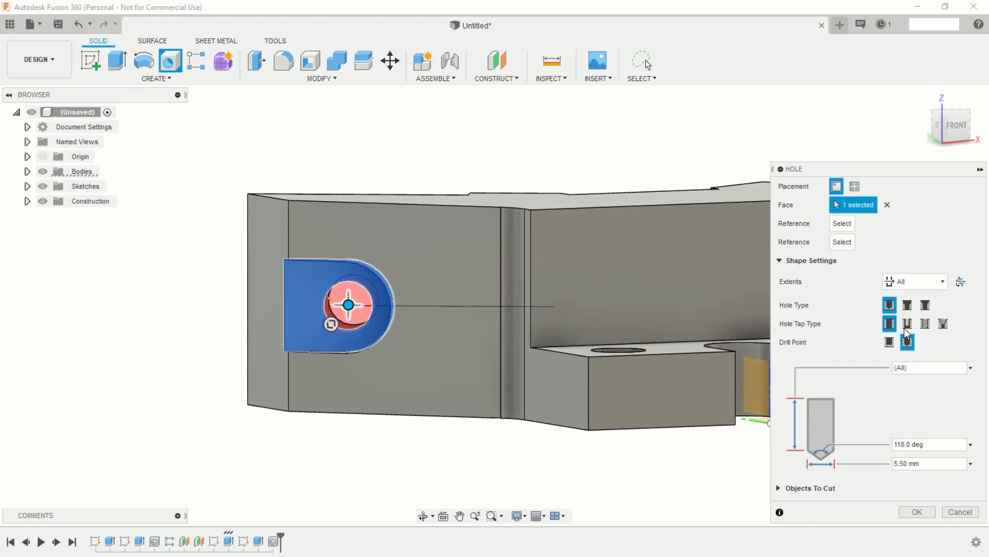
click(917, 511)
scroll(501, 182, up, 3)
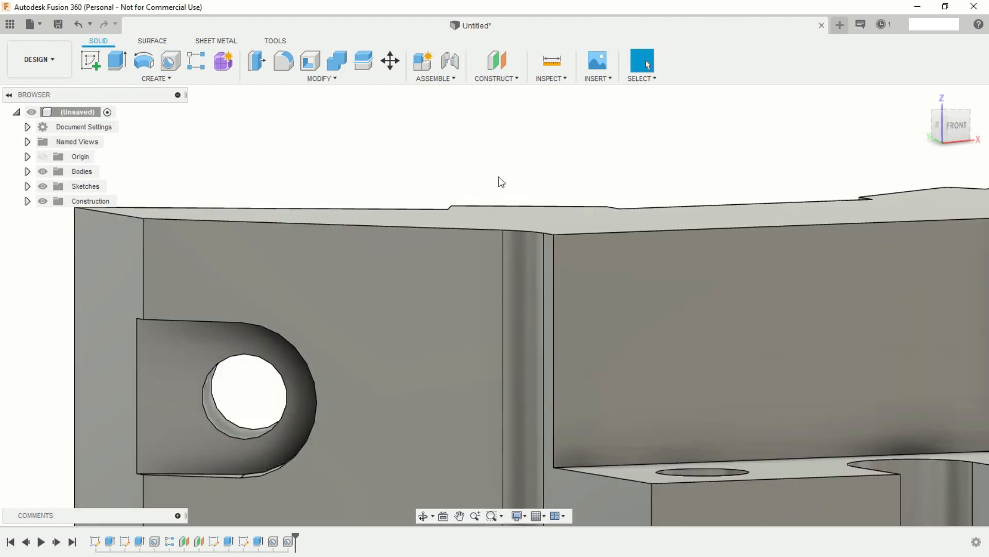
- Chamfer the two outer front vertical edges of the stepped base with an equal distance of 1 mm
scroll(505, 183, down, 5)
shift+middle_drag(513, 190, 486, 222)
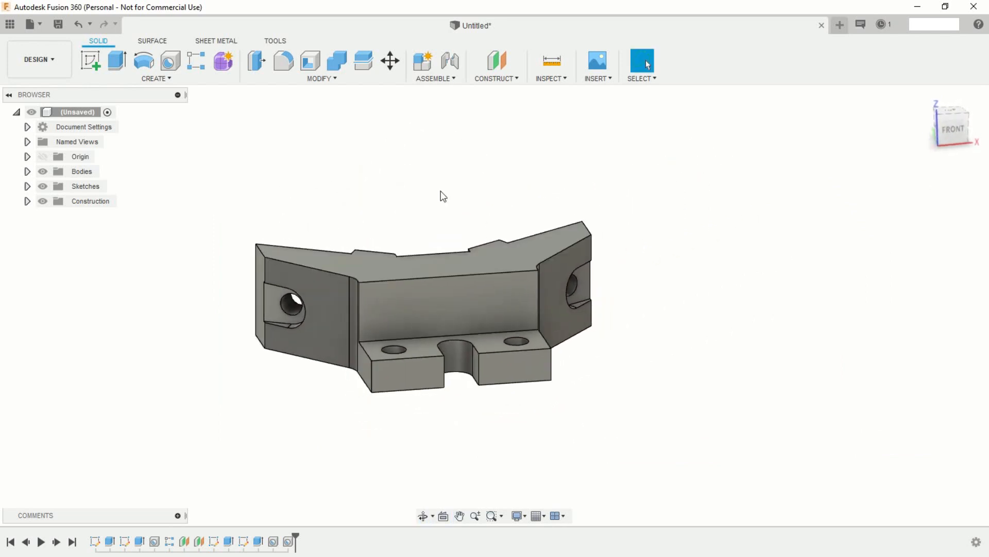
click(334, 79)
click(289, 123)
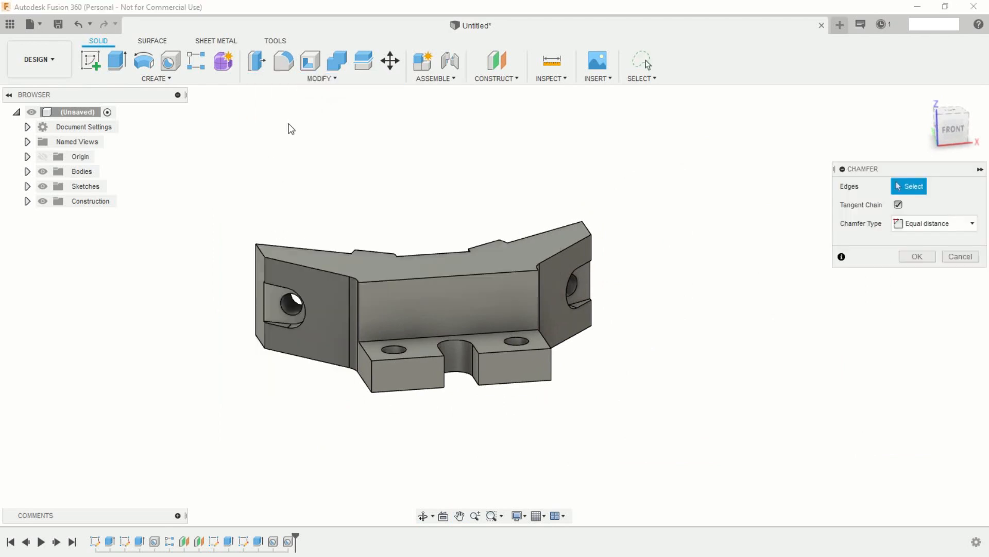
click(373, 374)
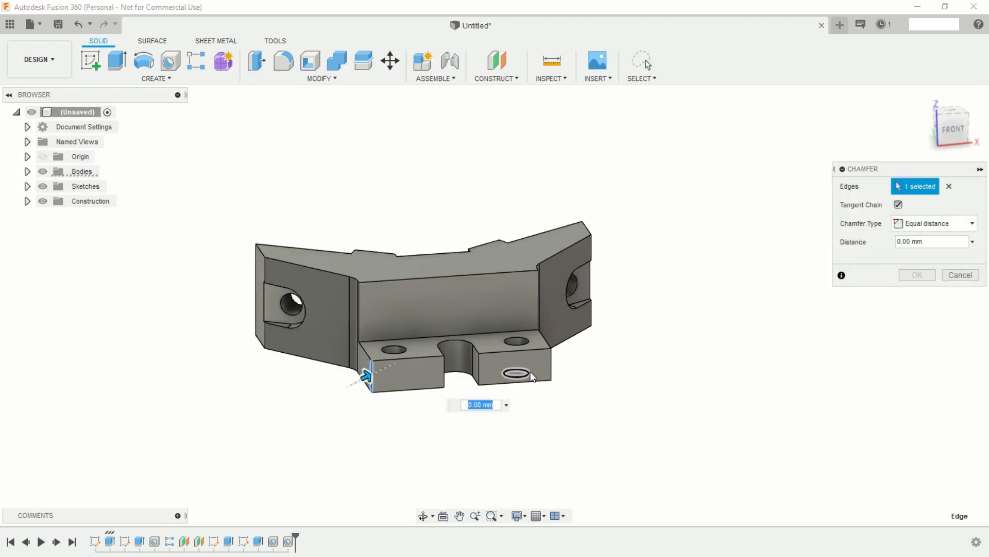
click(550, 364)
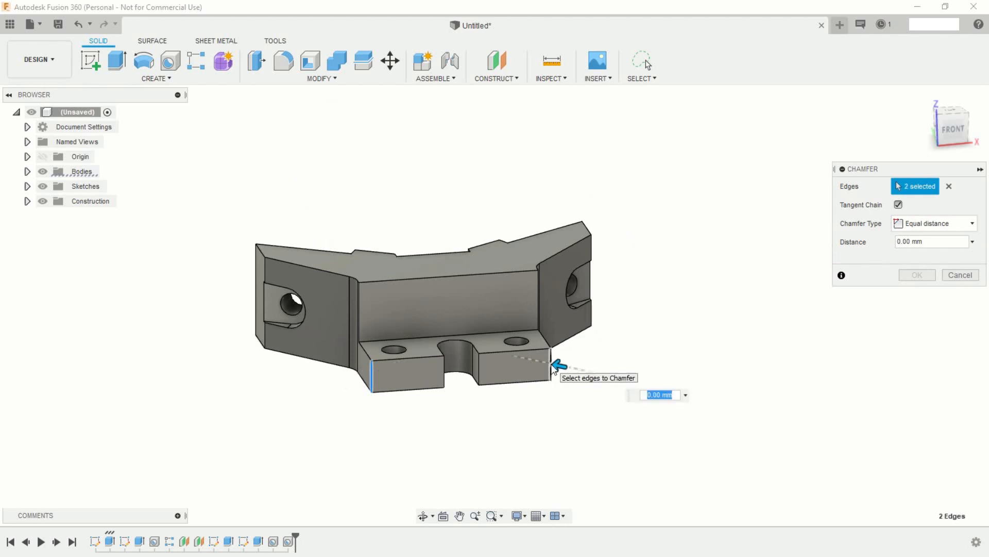
text(1)
key(Return)
- Examine the finished bracket from the front and from above, including its base, arms and slots
scroll(639, 321, up, 2)
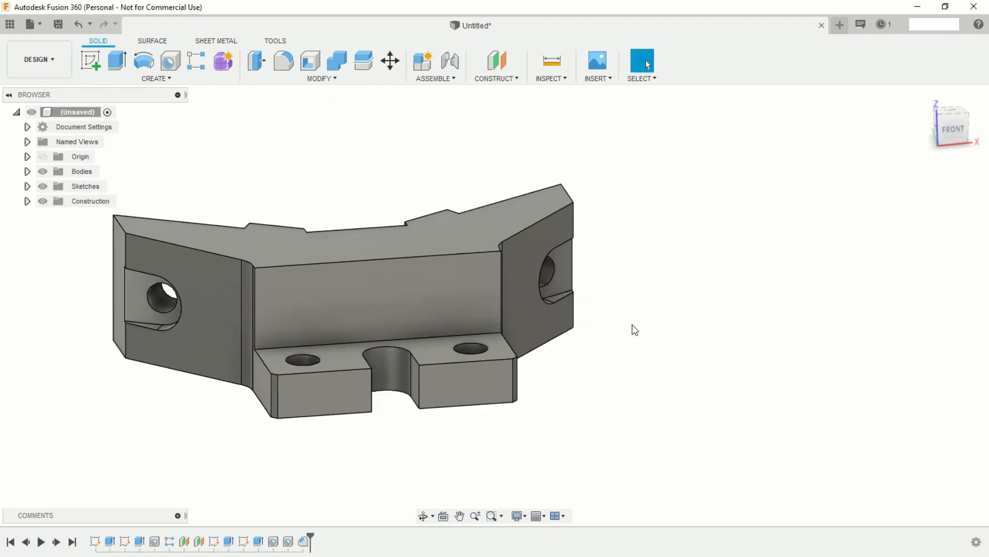
scroll(635, 330, down, 2)
shift+middle_drag(531, 296, 473, 216)
shift+middle_drag(592, 322, 388, 326)
shift+middle_drag(608, 342, 442, 382)
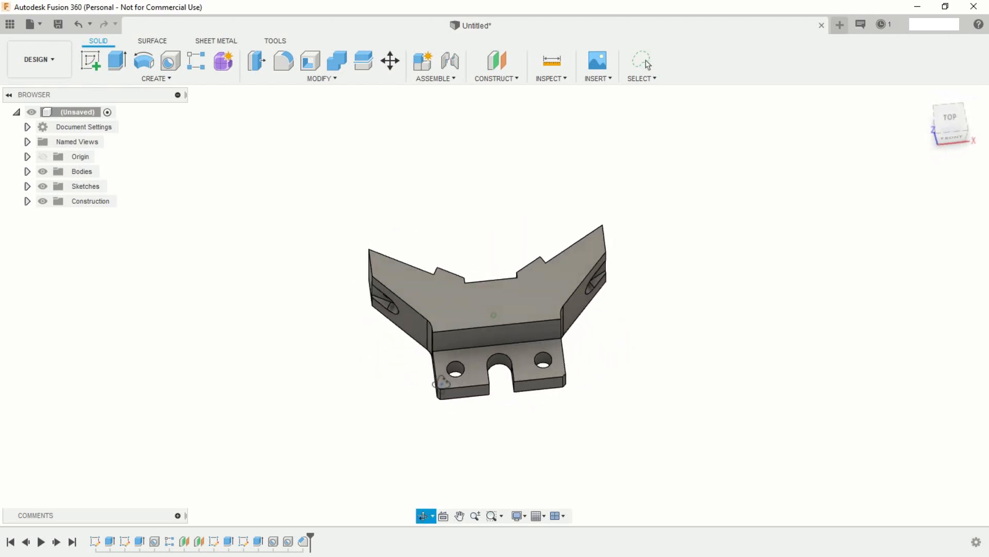
scroll(481, 359, up, 3)
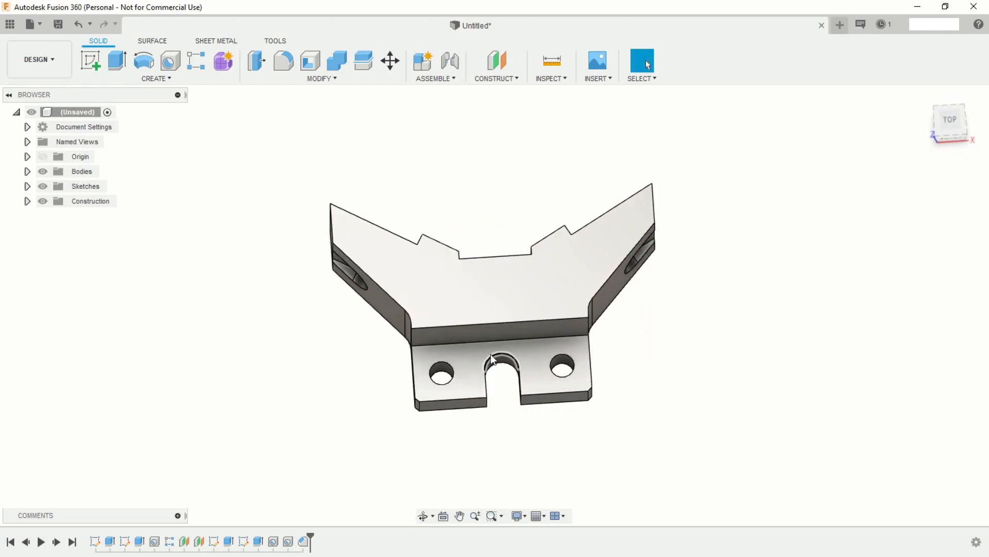
scroll(529, 325, up, 2)
middle_drag(529, 325, 483, 312)
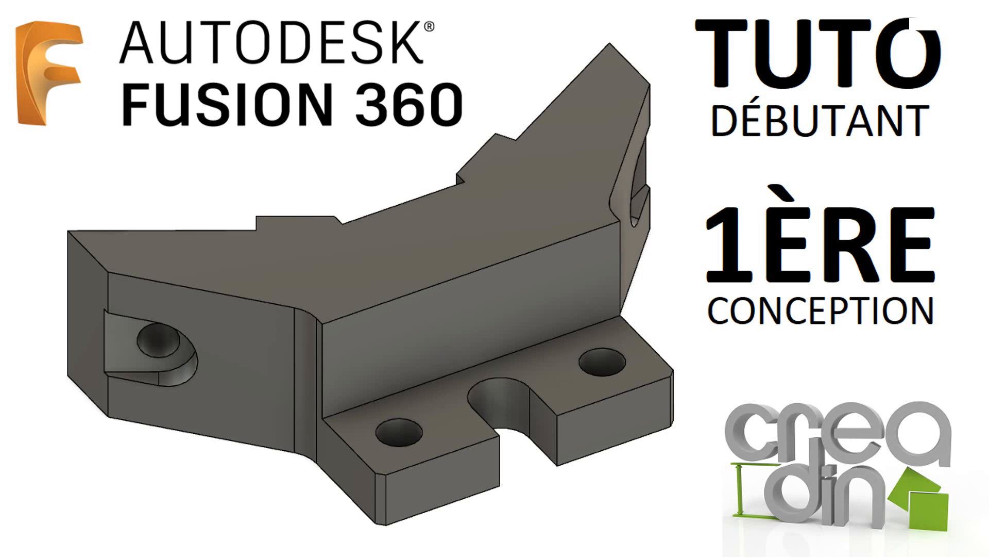